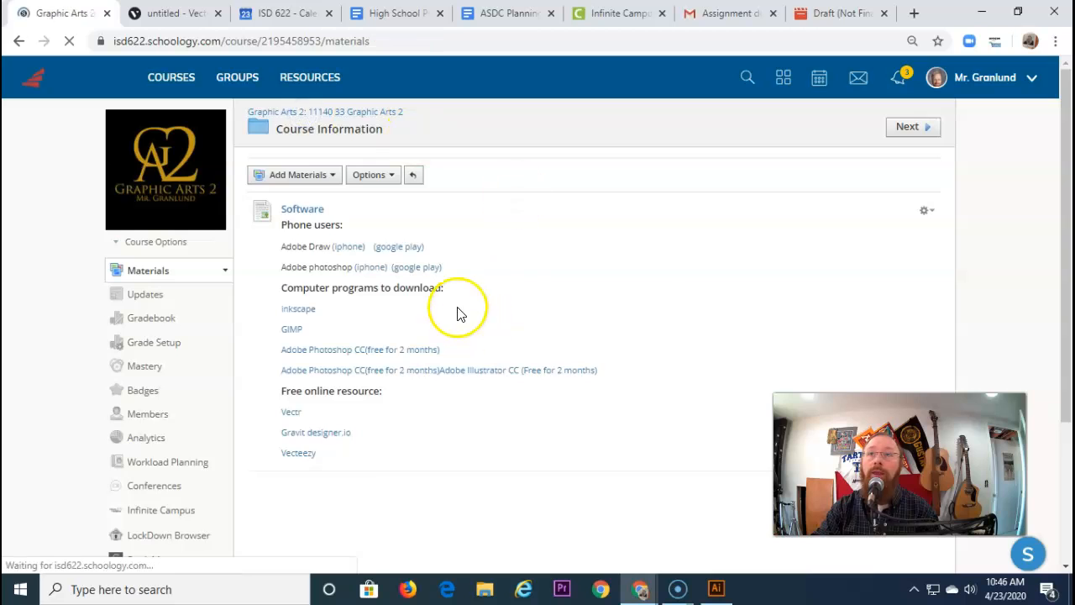
Step: Open the course's Course Information folder to show its list of software
scroll(479, 307, down, 5)
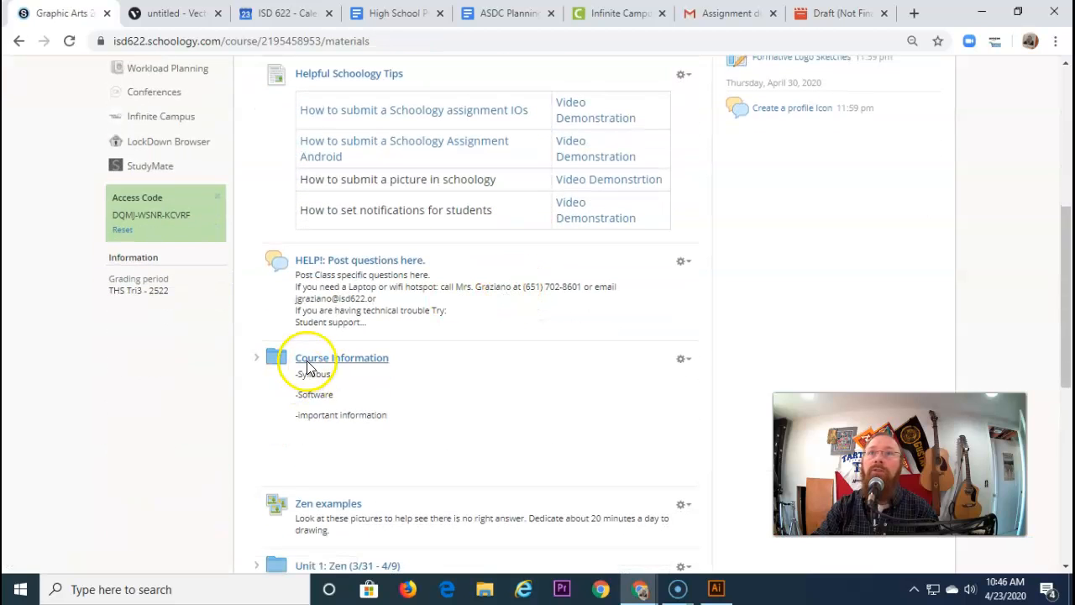
click(340, 360)
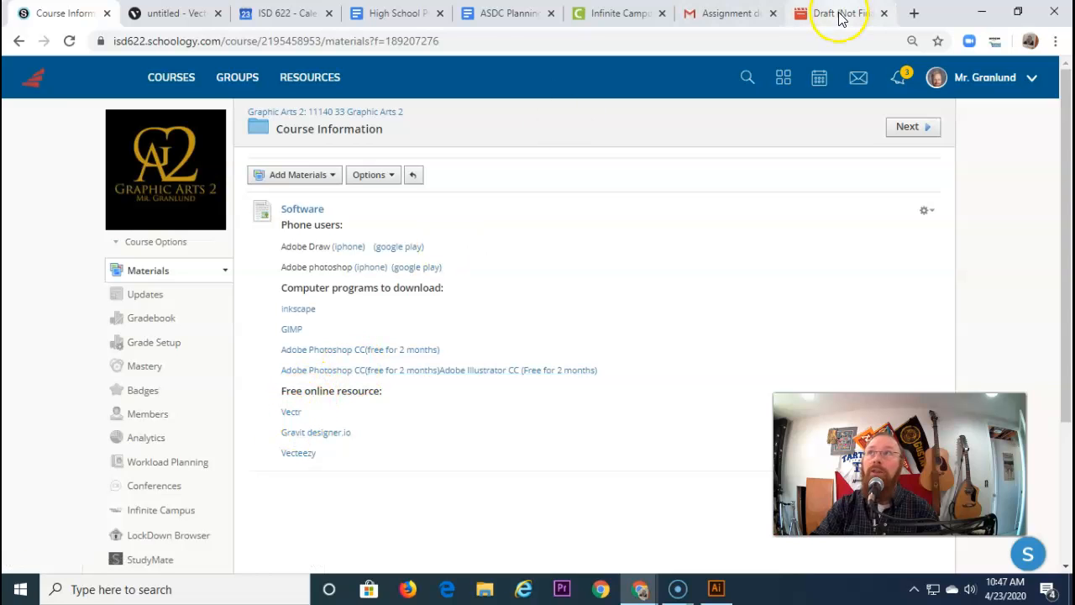
Step: Switch to Vectr, start its Getting Started lesson and dismiss the lesson's introductory video
click(172, 13)
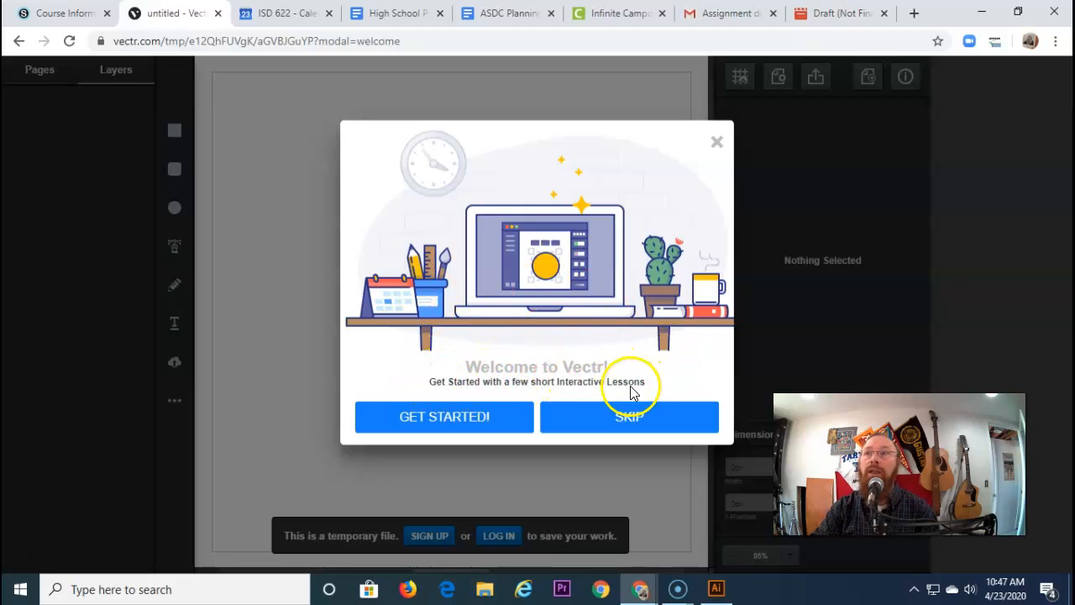
click(471, 423)
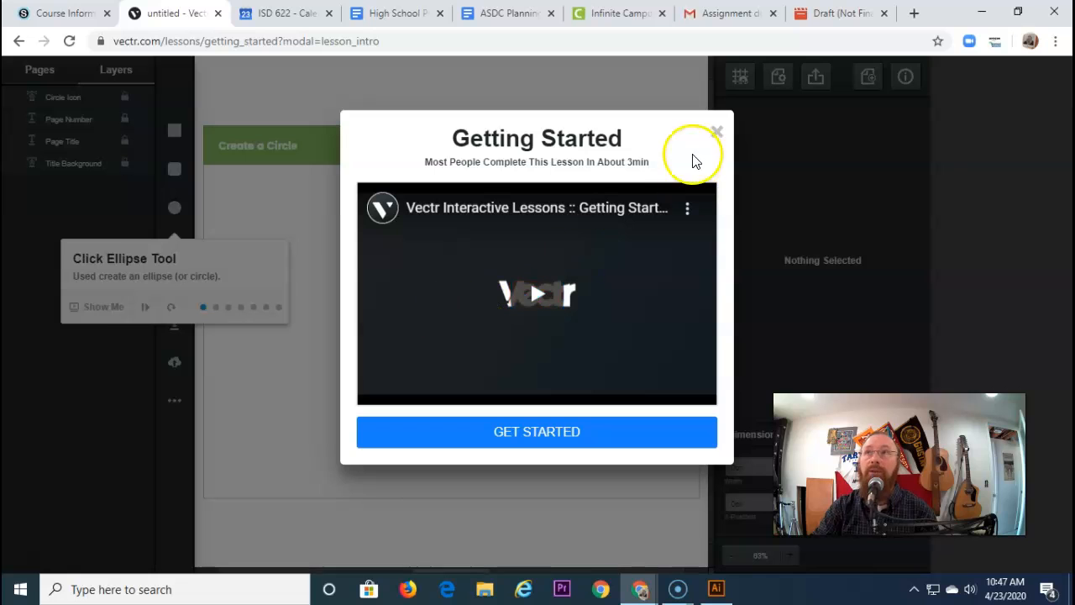
click(718, 133)
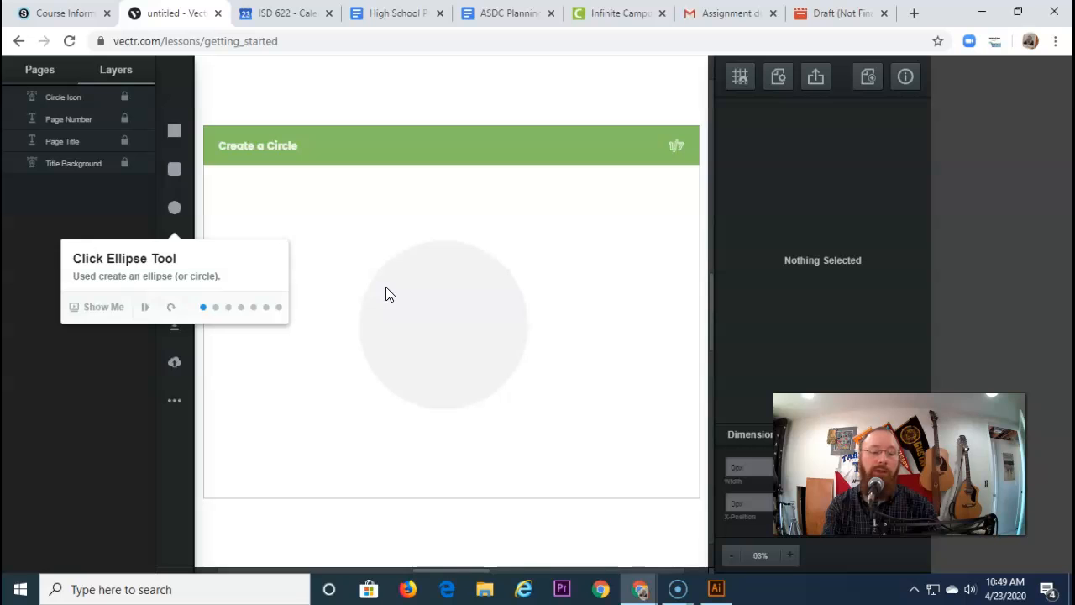
Step: Draw an ellipse over the grey circle guide on the Create a Circle lesson page
click(179, 214)
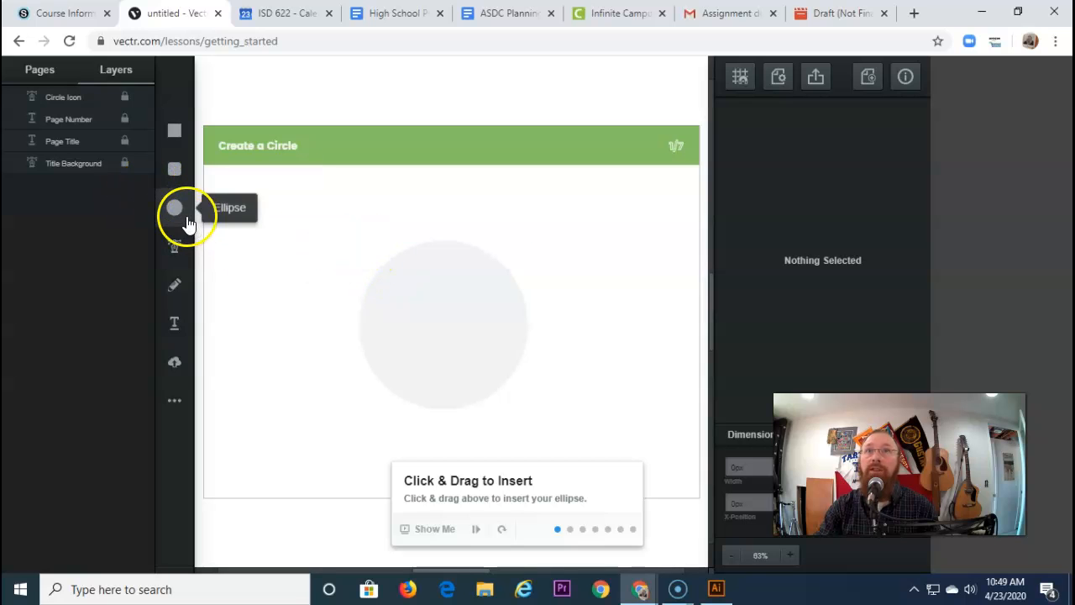
drag(360, 243, 528, 411)
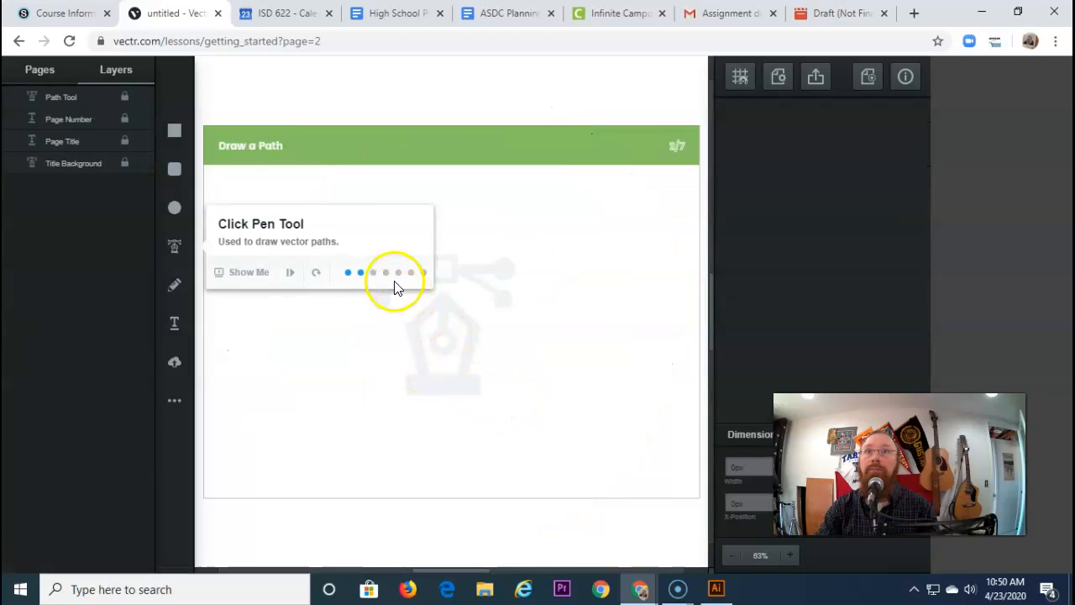
Step: Trace the grey pen-nib guide with the Pen tool as a closed path on the Draw a Path lesson page
click(175, 246)
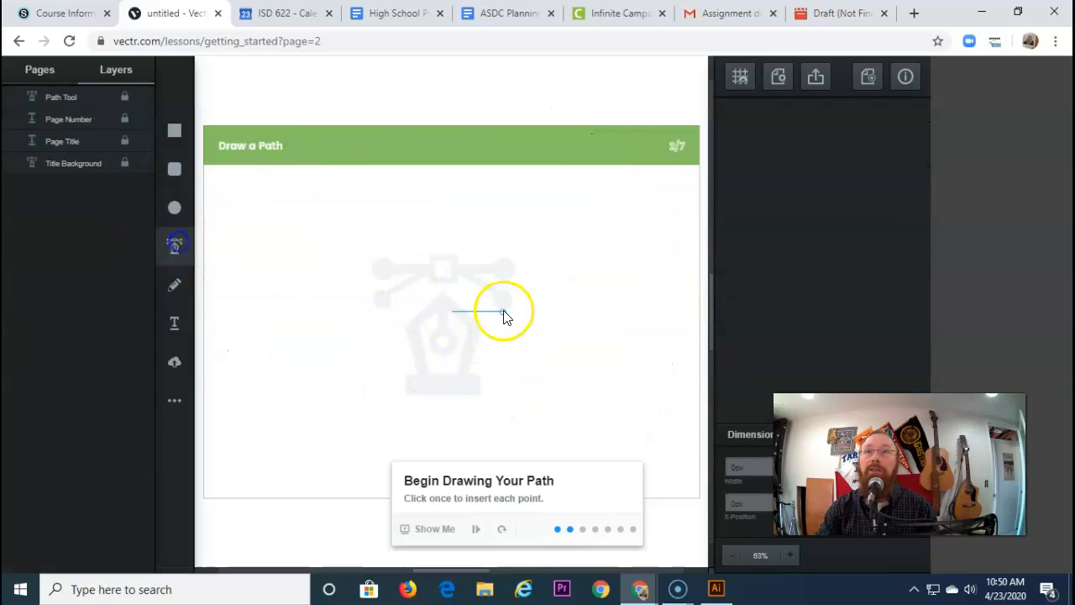
click(441, 294)
click(404, 327)
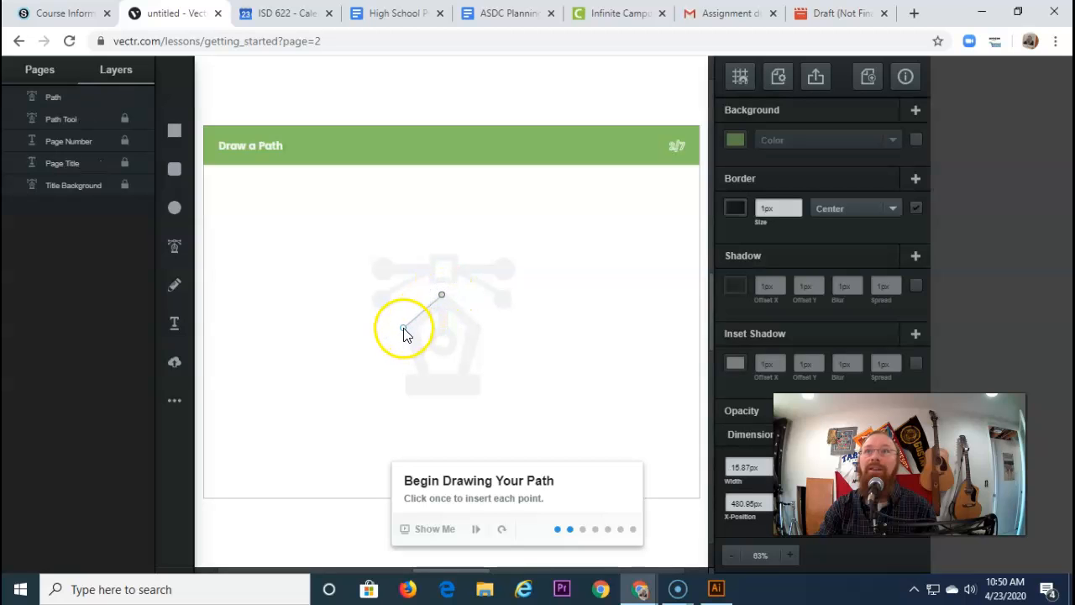
click(417, 371)
click(402, 375)
click(405, 391)
click(481, 394)
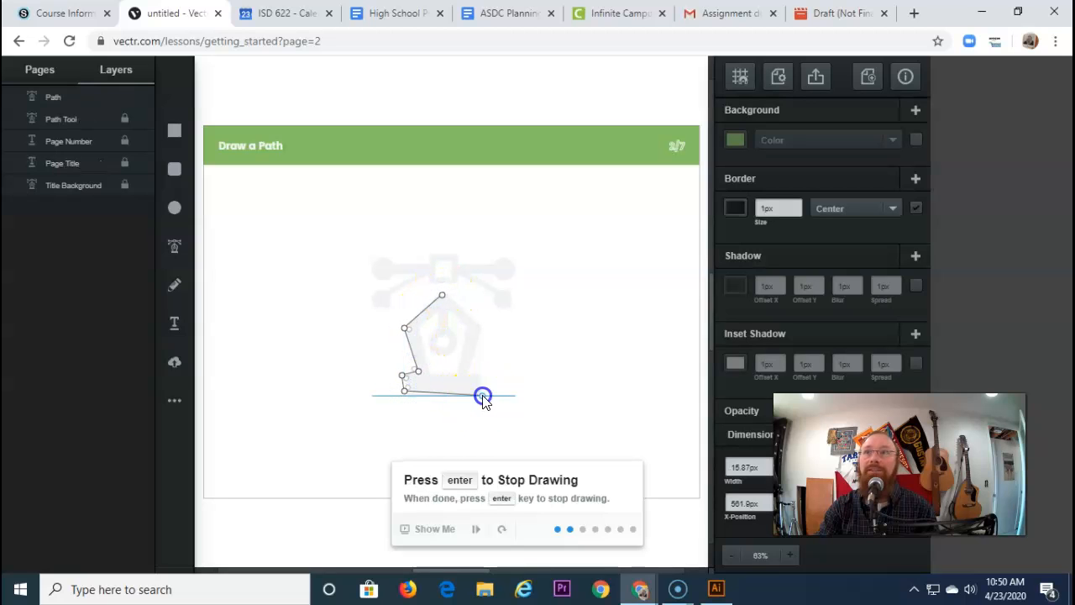
click(480, 325)
click(442, 295)
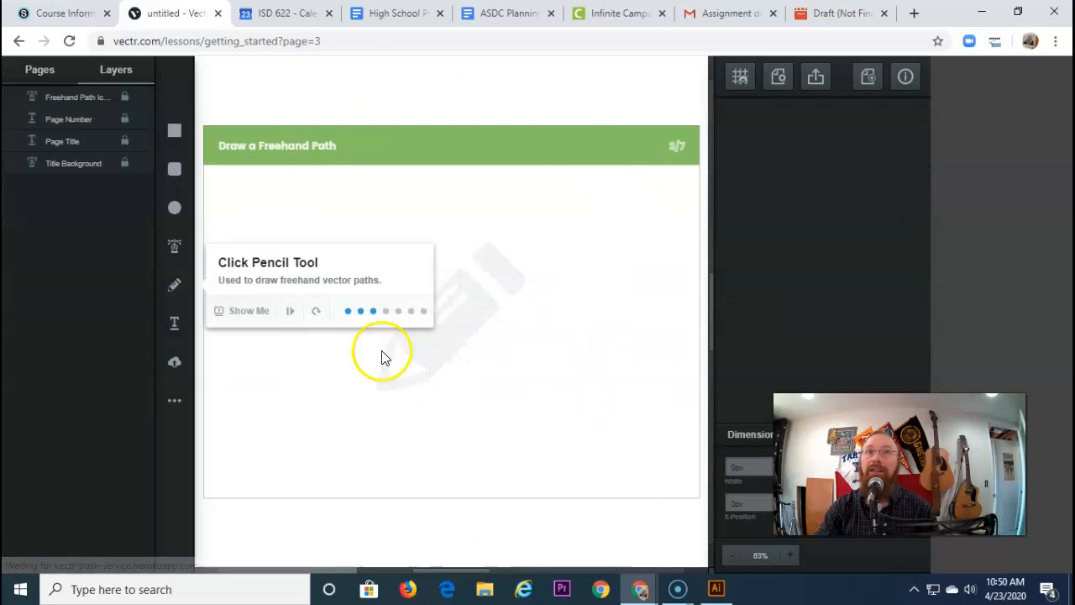
Step: Draw a freehand stroke with the Pencil tool on the Draw a Freehand Path lesson page
click(175, 286)
click(175, 286)
mouse_move(492, 223)
mouse_down()
mouse_move(633, 467)
mouse_move(568, 519)
mouse_up()
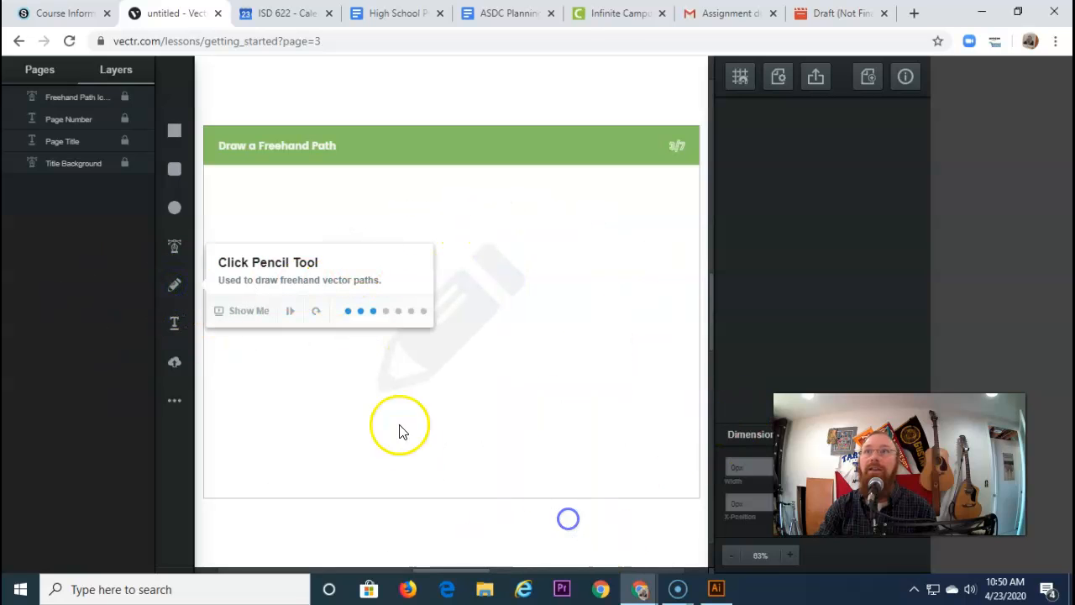
click(174, 285)
mouse_move(374, 312)
mouse_down()
mouse_move(511, 410)
mouse_move(539, 277)
mouse_move(386, 278)
mouse_up()
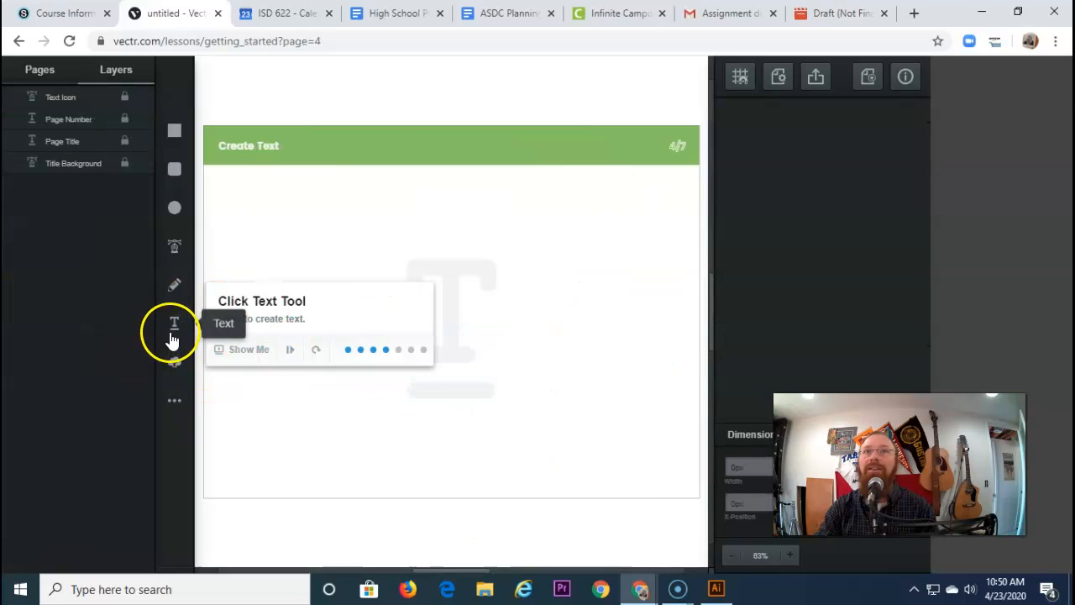
Step: Insert a line of random placeholder text over the T guide on the Create Text lesson page
click(174, 328)
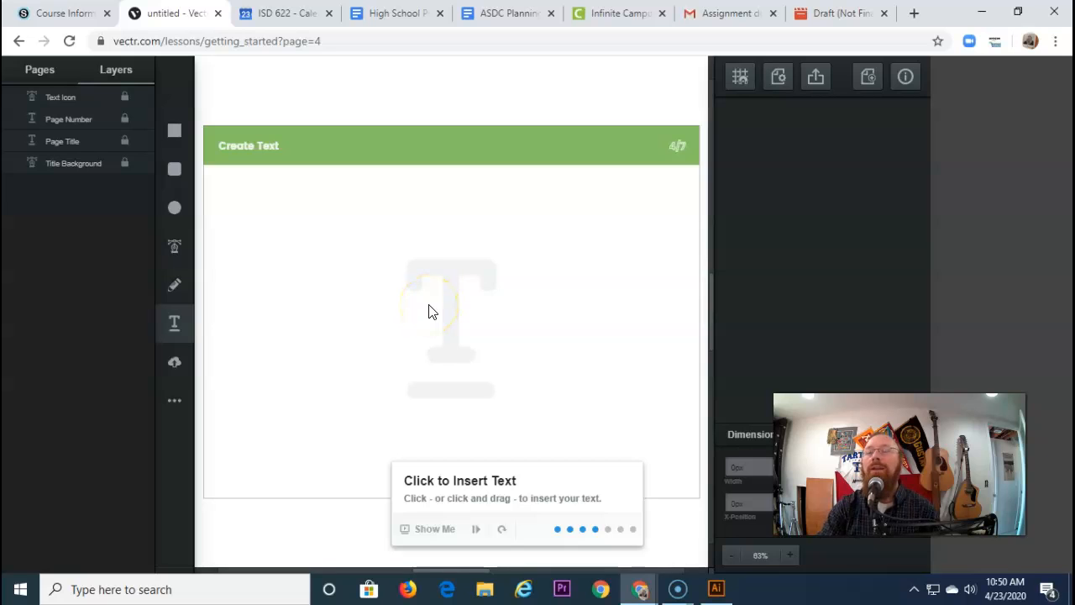
click(387, 296)
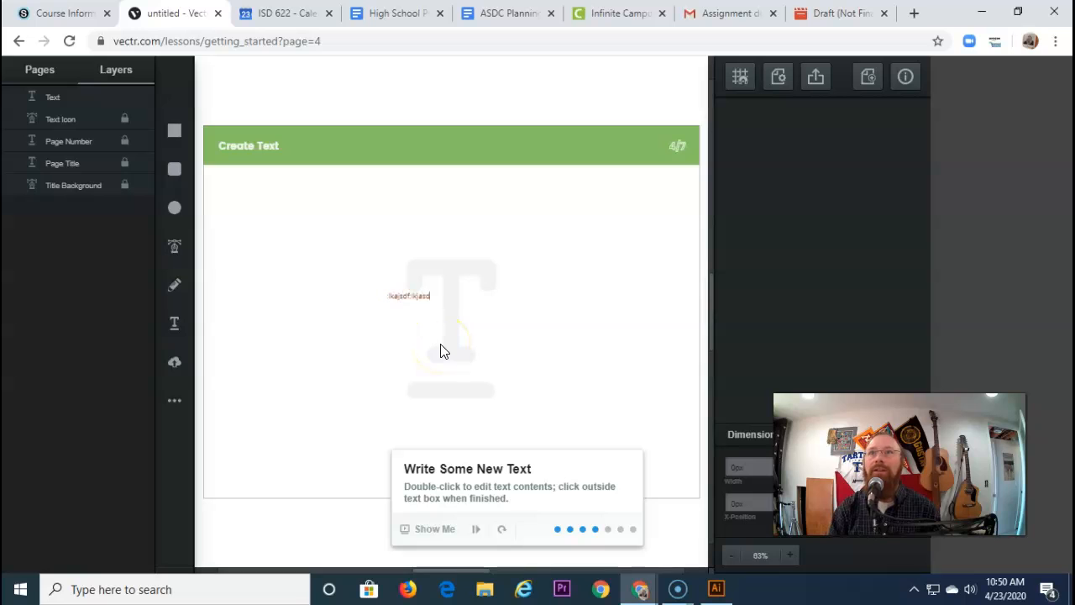
click(428, 343)
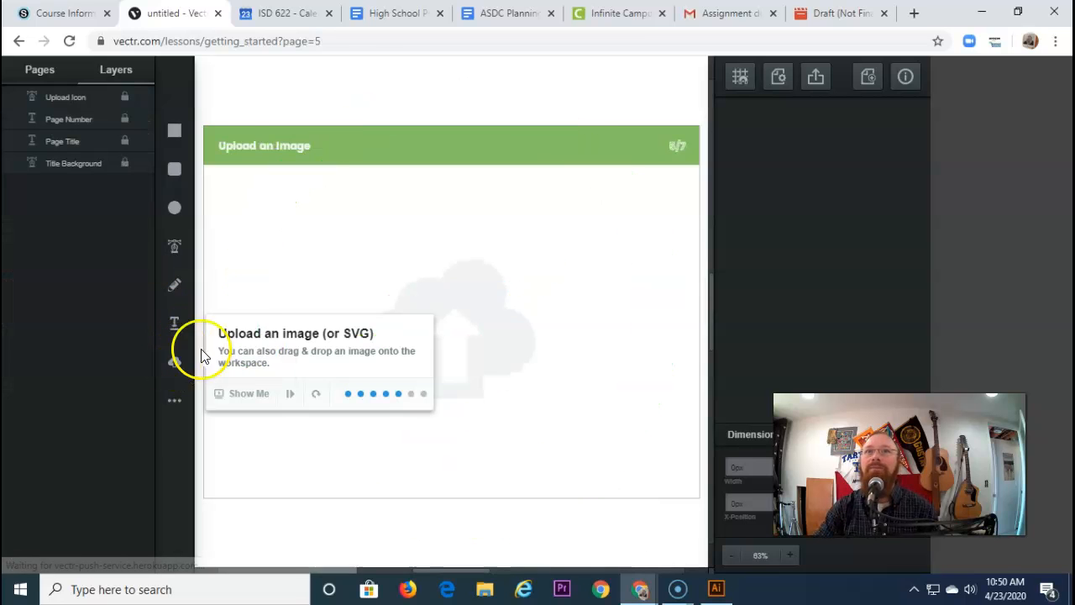
Step: Place a pre-made lightning bolt shape on the Upload an Image lesson page and show the lesson's page list
click(175, 403)
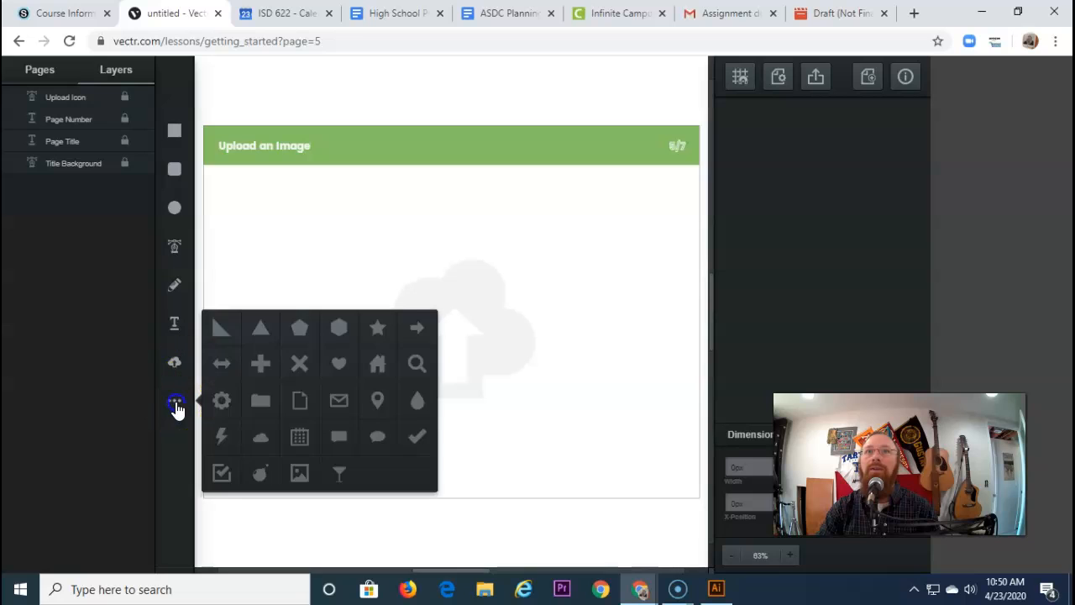
click(289, 267)
click(174, 401)
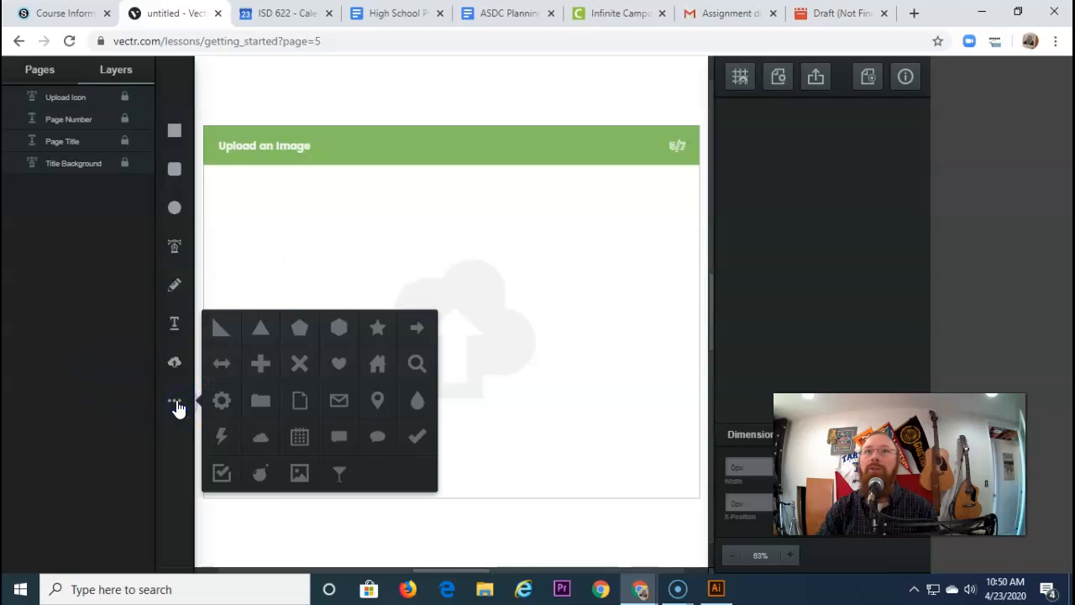
click(217, 434)
drag(526, 218, 359, 455)
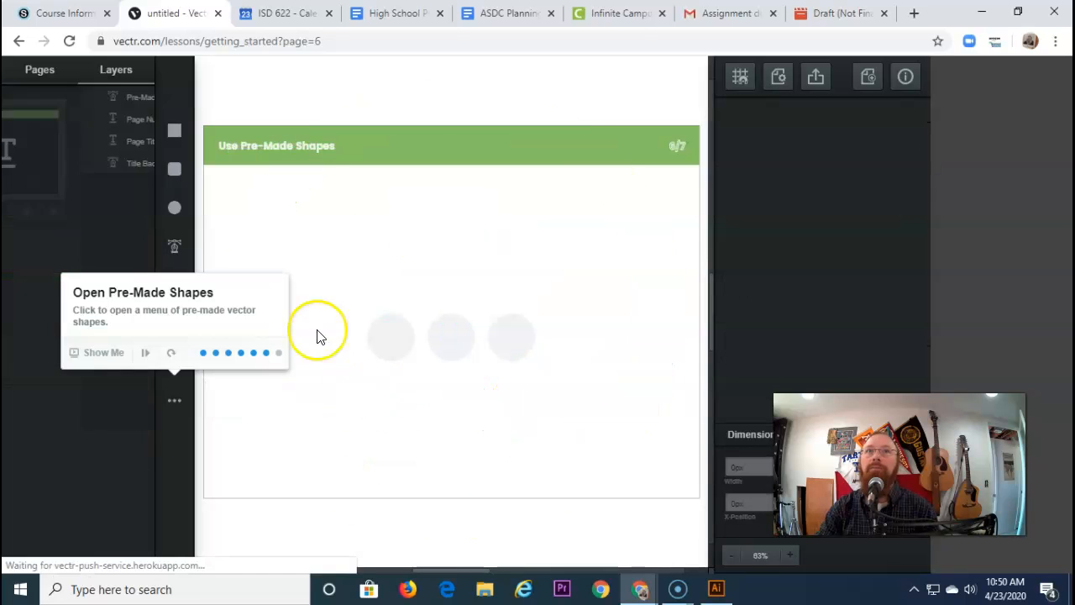
click(41, 67)
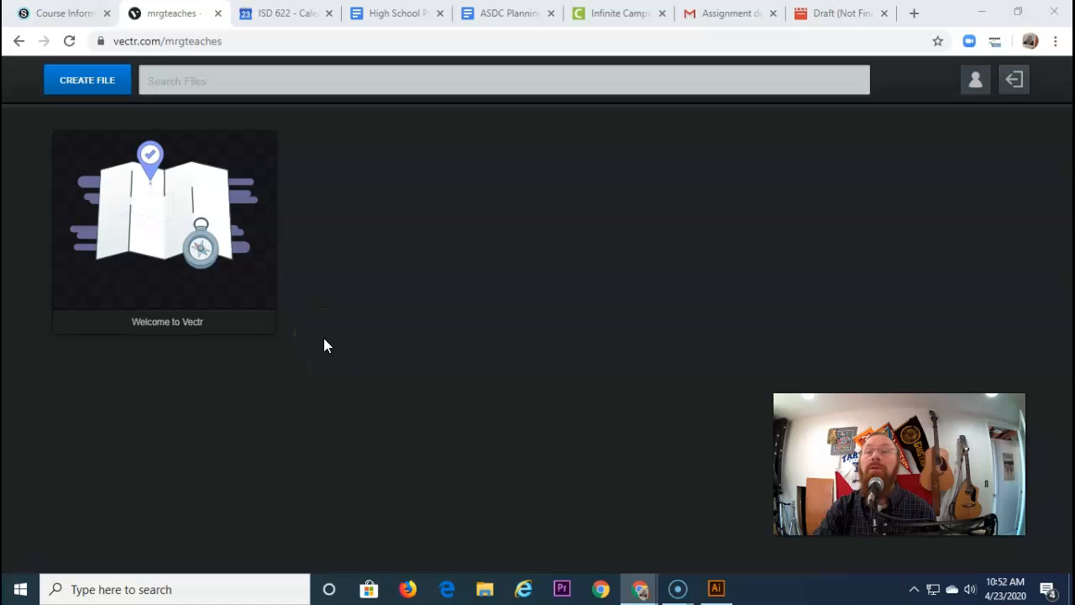
Step: Create a new file and draw a perfect circle about 353 px wide, positioned near the centre of the page
click(78, 82)
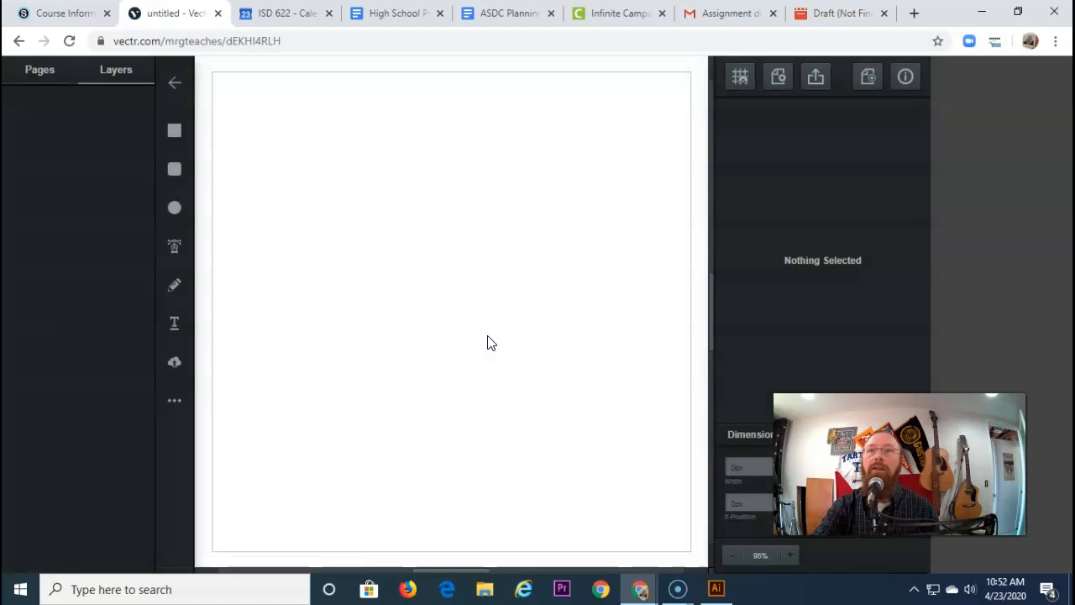
click(174, 208)
drag(370, 183, 473, 451)
key(shift)
click(544, 340)
drag(546, 331, 488, 309)
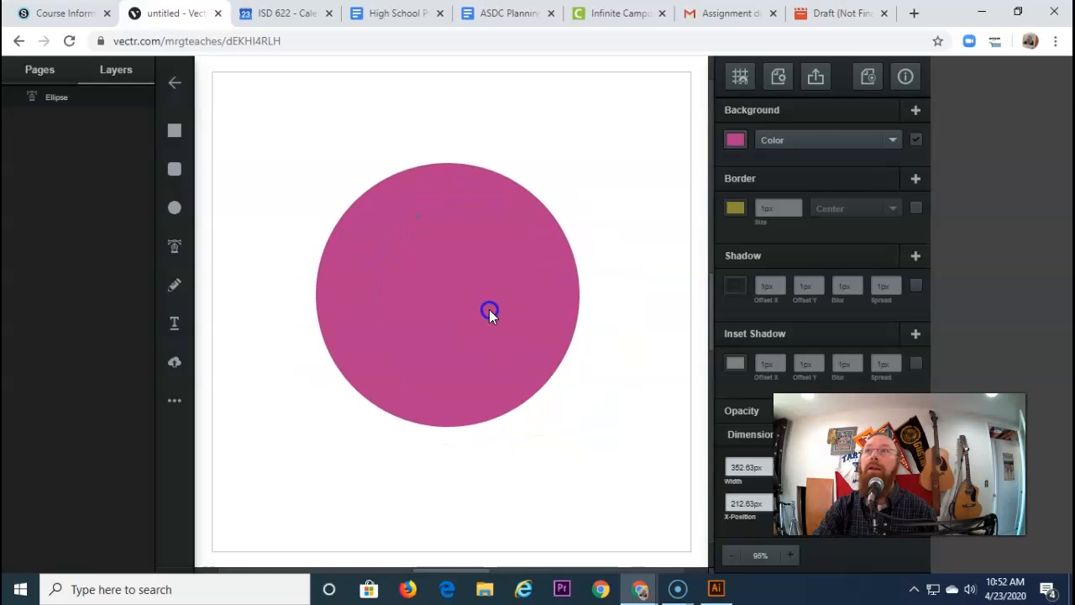
Step: Fill the circle with black
click(735, 140)
drag(562, 165, 473, 235)
click(646, 361)
Step: Give the circle a yellow border, color #fff700
click(442, 285)
click(738, 209)
click(610, 197)
mouse_move(610, 196)
mouse_down()
mouse_move(533, 245)
mouse_move(529, 163)
mouse_up()
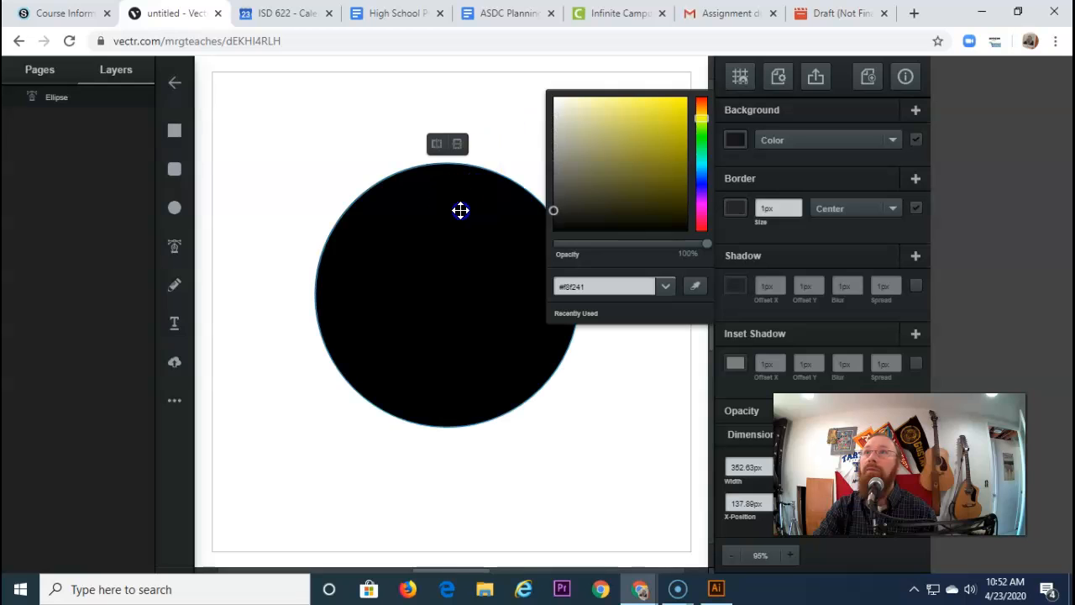
click(686, 98)
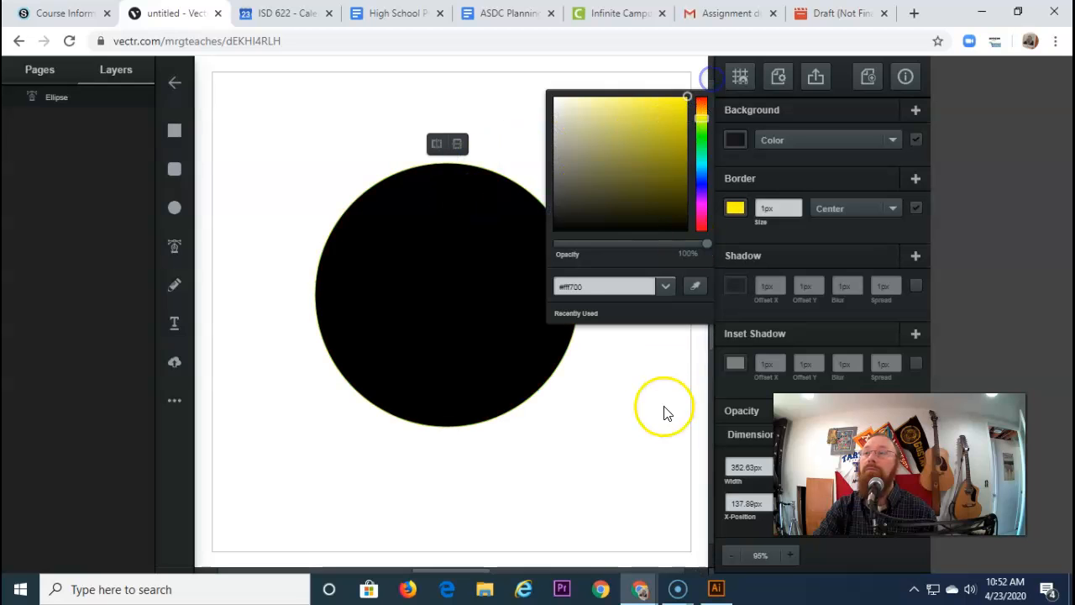
click(655, 400)
Step: Increase the circle's border size to 35 px
click(463, 250)
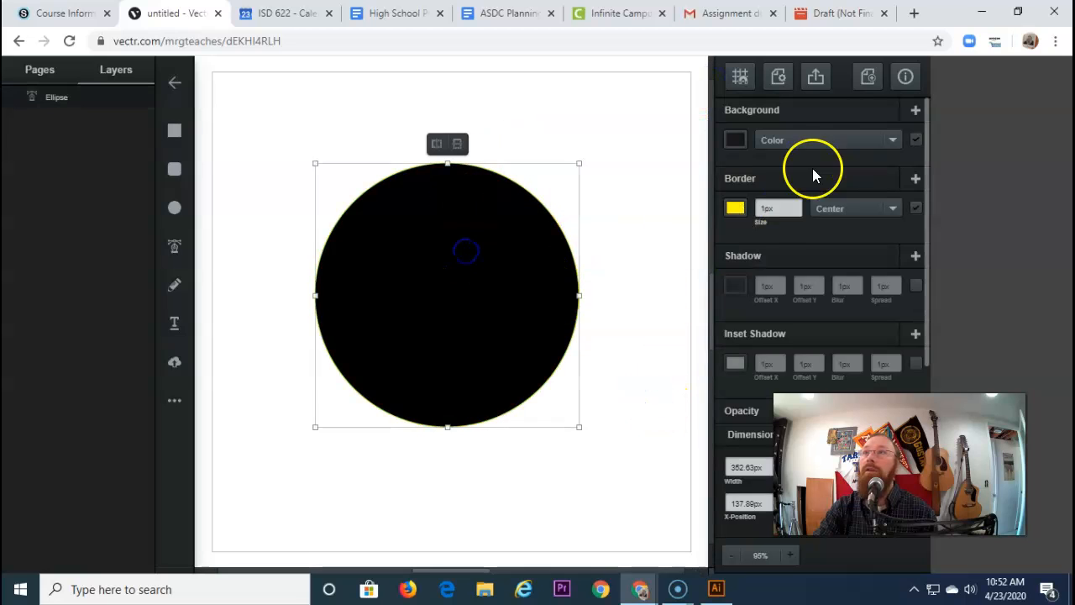
click(798, 205)
click(798, 205)
click(798, 205)
click(798, 205)
click(800, 204)
click(797, 206)
click(796, 207)
click(796, 206)
click(796, 207)
click(795, 206)
click(795, 206)
Step: Keep the circle's background as a solid Color fill and set it to white, #ffffff
click(736, 140)
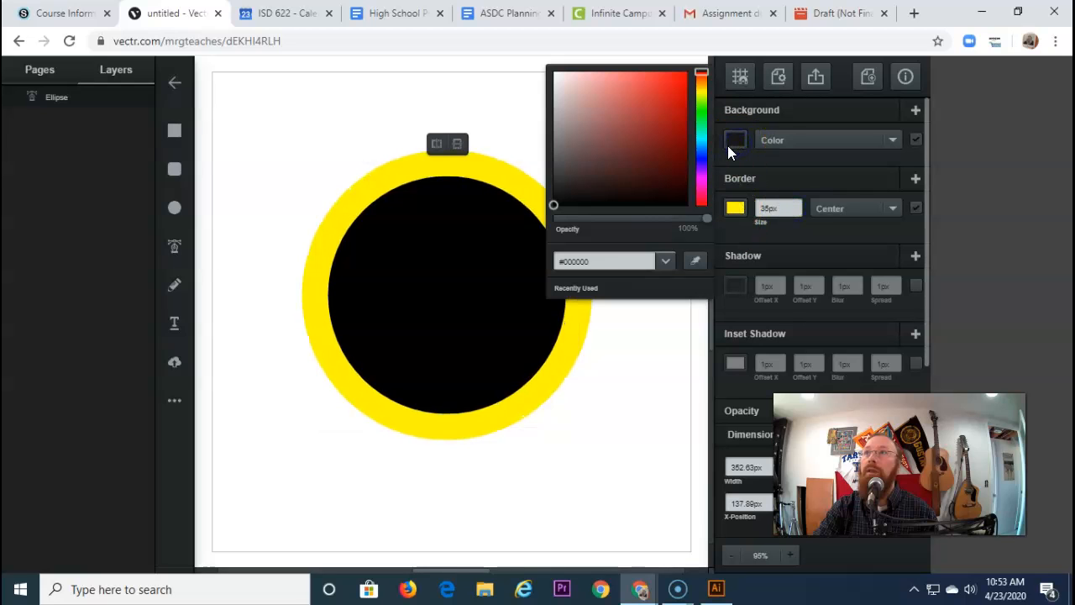
click(811, 144)
click(804, 182)
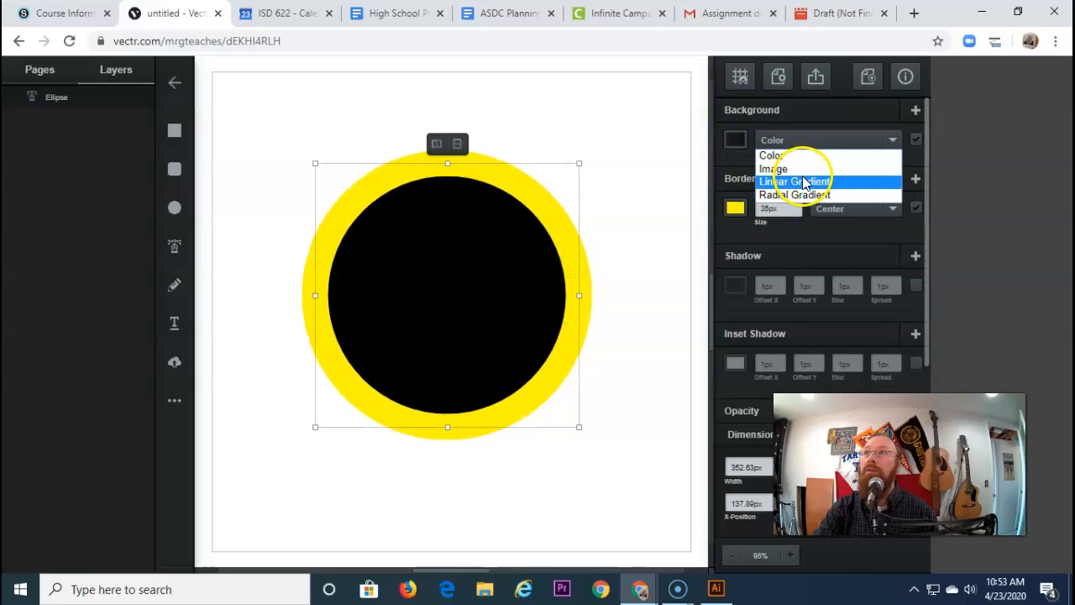
click(777, 156)
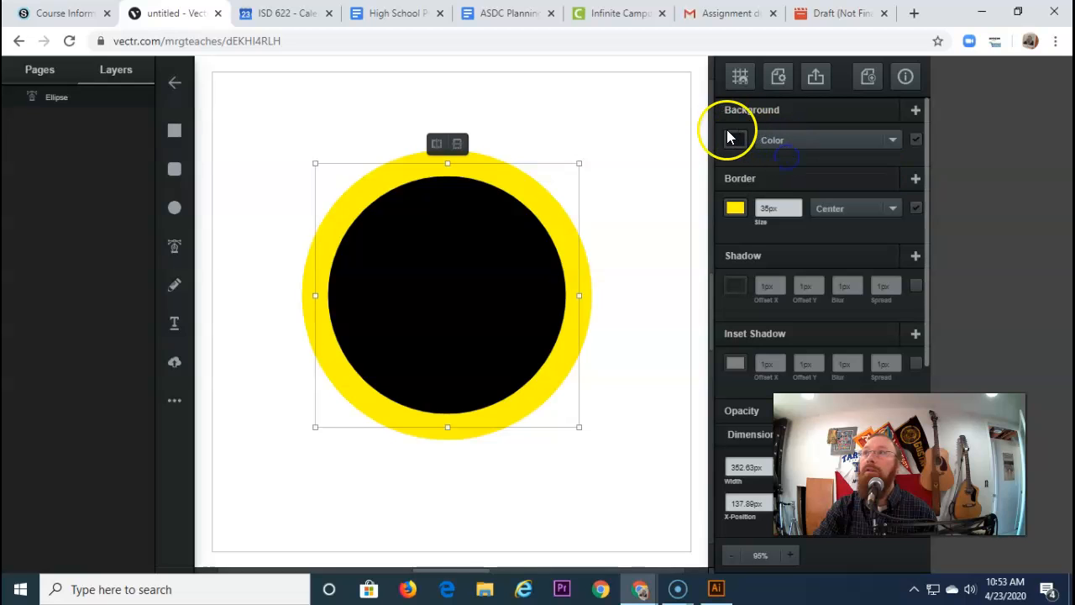
click(736, 140)
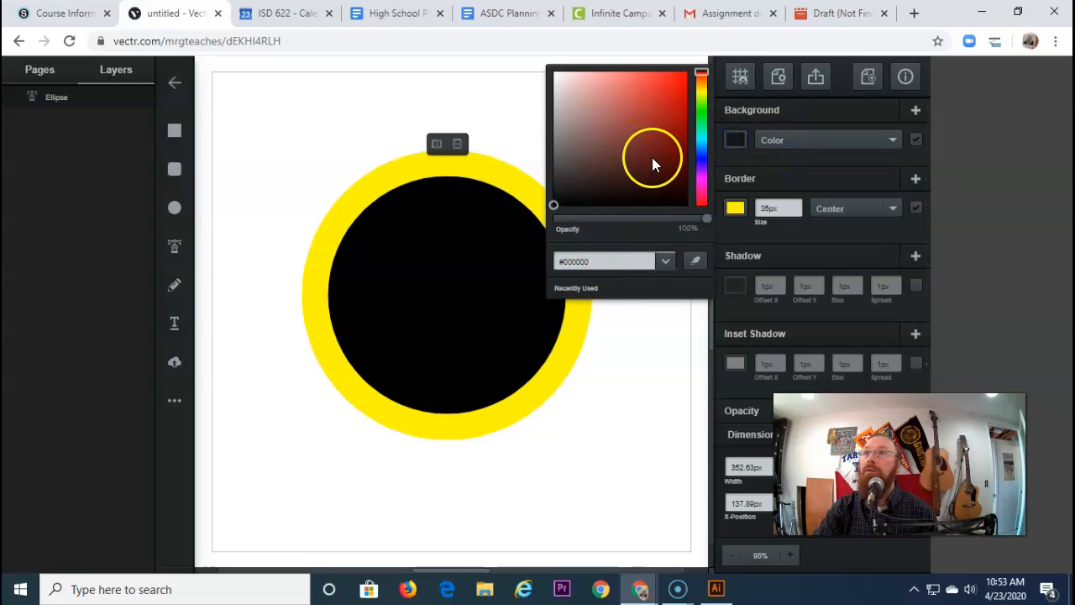
drag(619, 99, 554, 73)
click(663, 262)
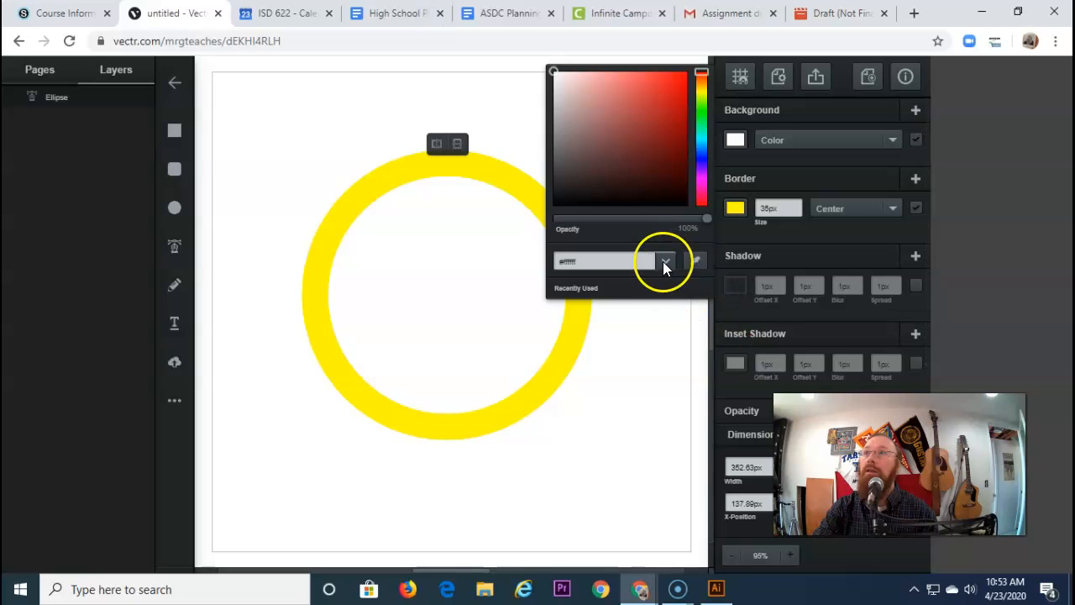
click(607, 290)
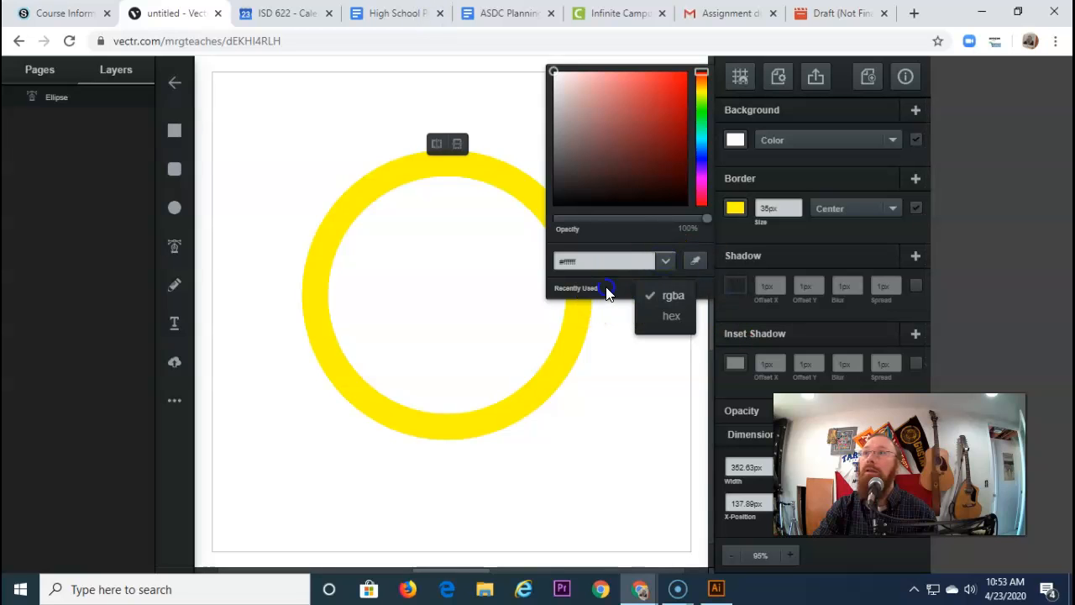
click(701, 260)
click(634, 435)
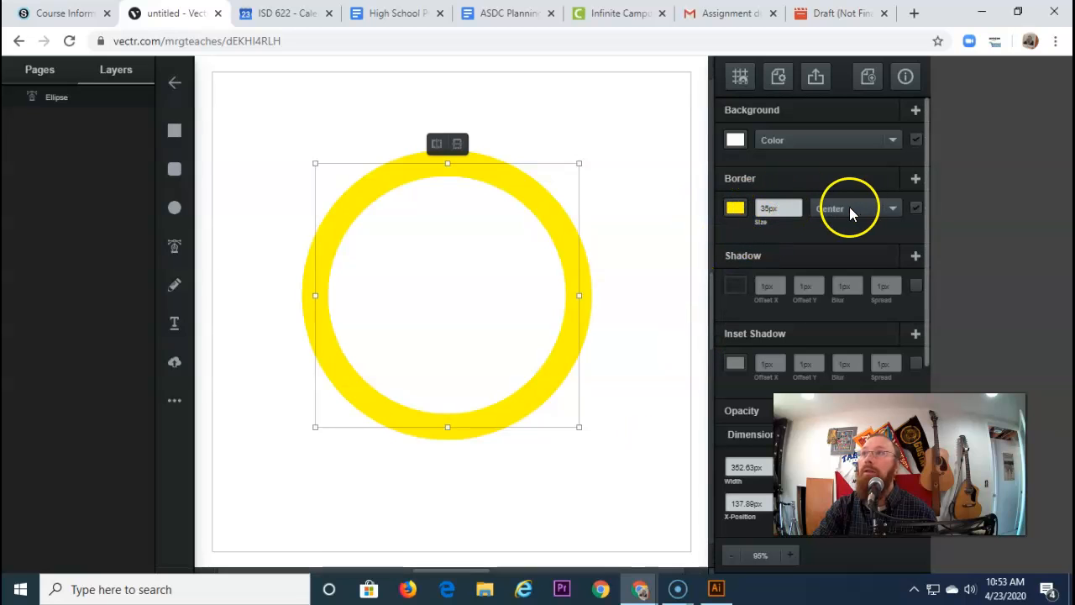
Step: Change the circle's border color to black, #000000, and deselect the circle
click(738, 212)
click(569, 228)
click(442, 304)
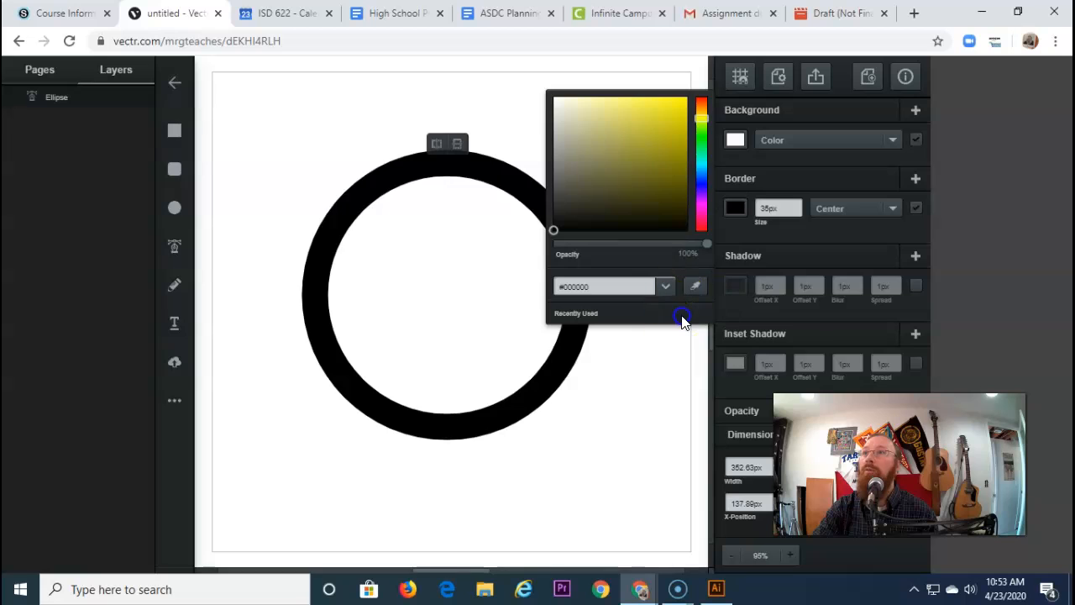
click(667, 413)
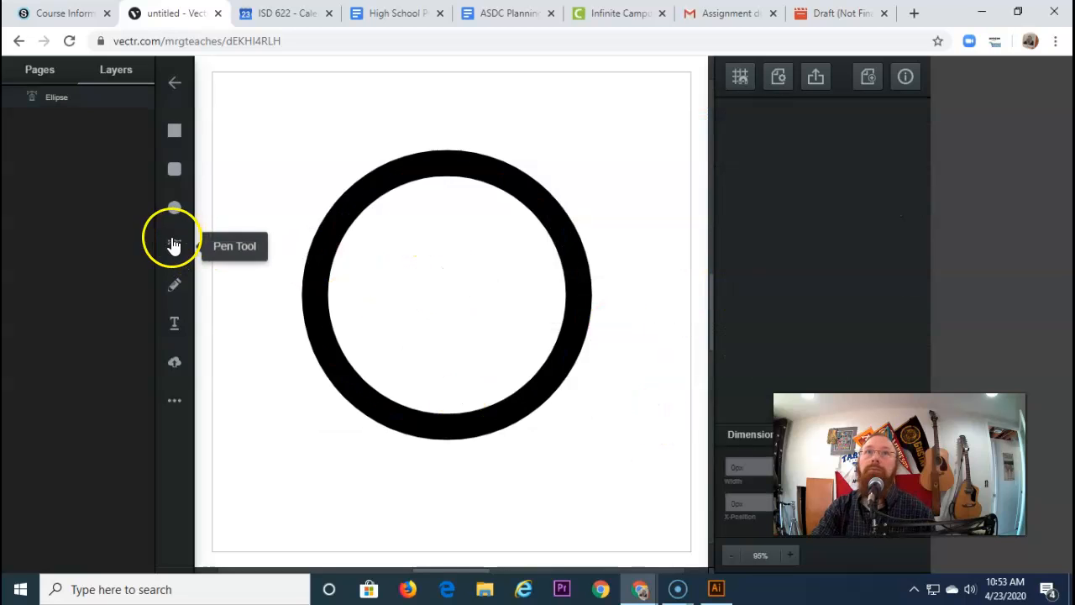
Step: Add the text "Mr. G TEACHES" on two lines inside the circle
click(174, 323)
click(396, 297)
click(384, 304)
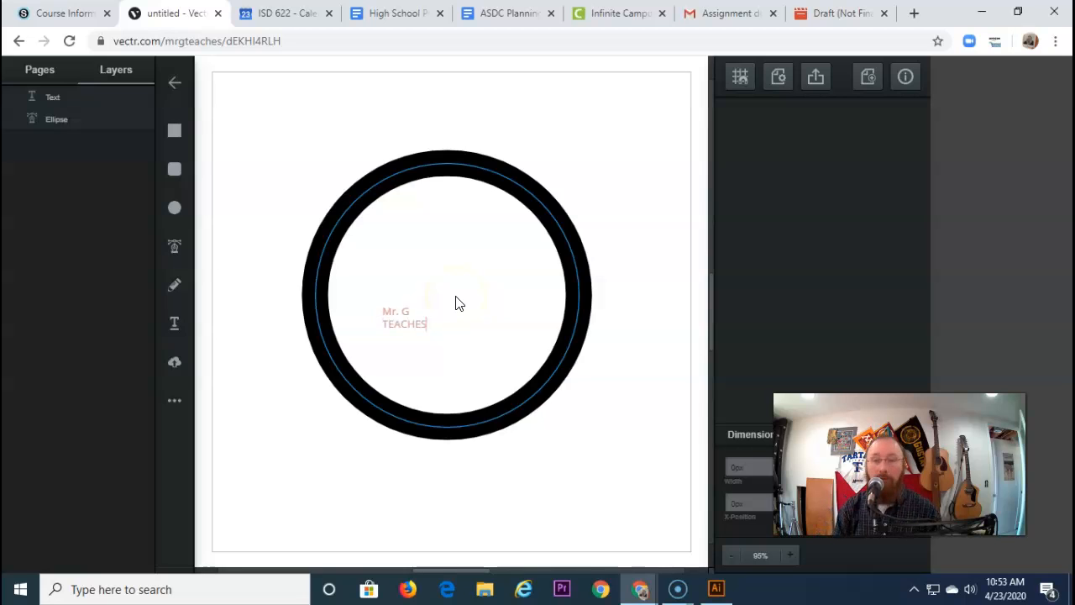
Step: Enlarge the "Mr. G TEACHES" text inside the circle to a font size of 38 px
drag(428, 323, 399, 322)
key(ctrl+z)
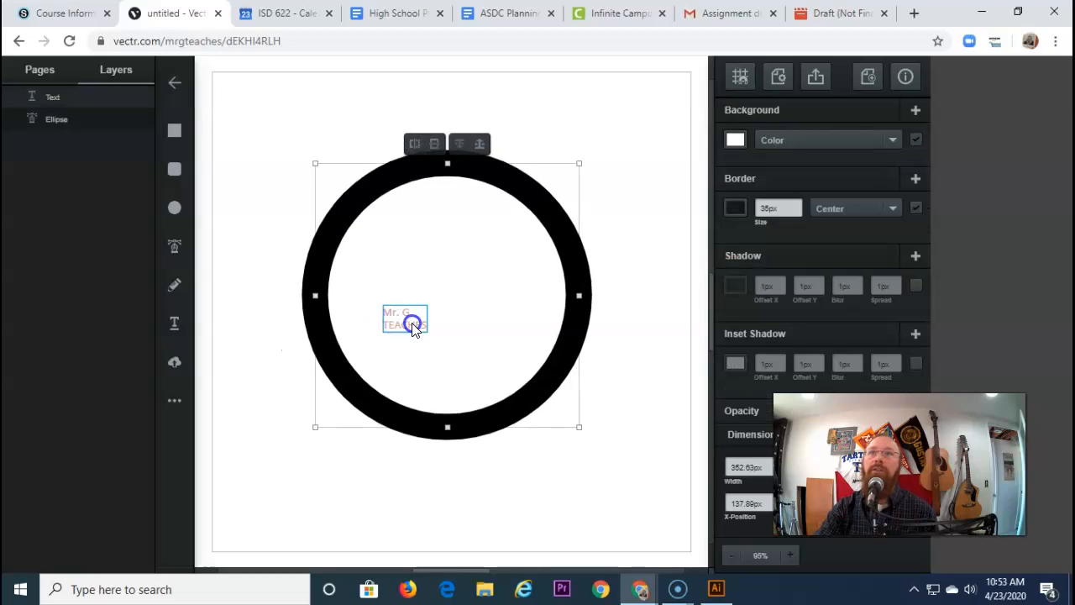
click(411, 326)
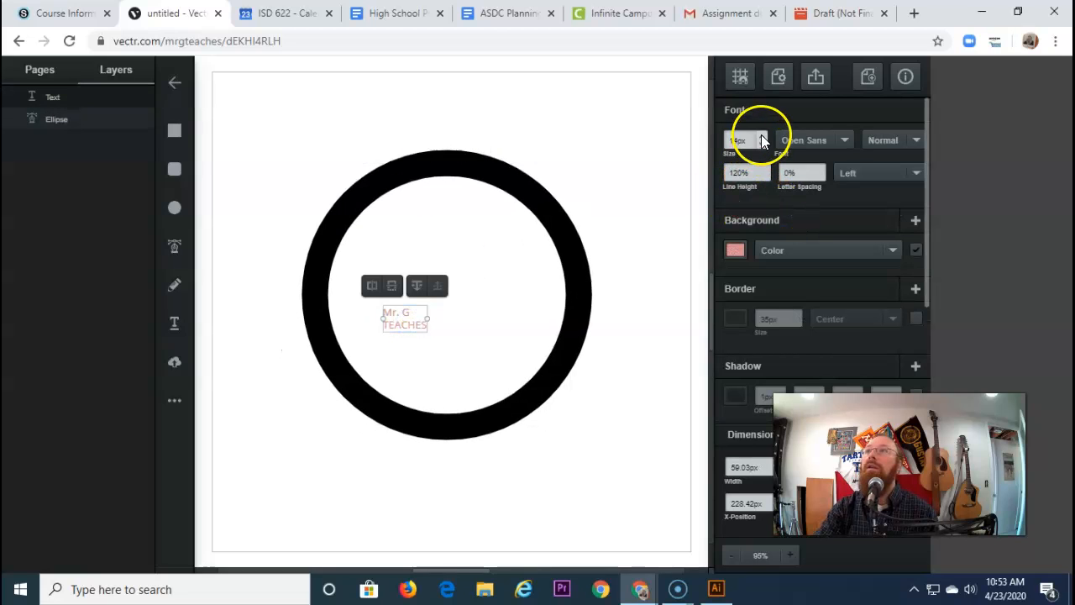
drag(761, 135, 761, 134)
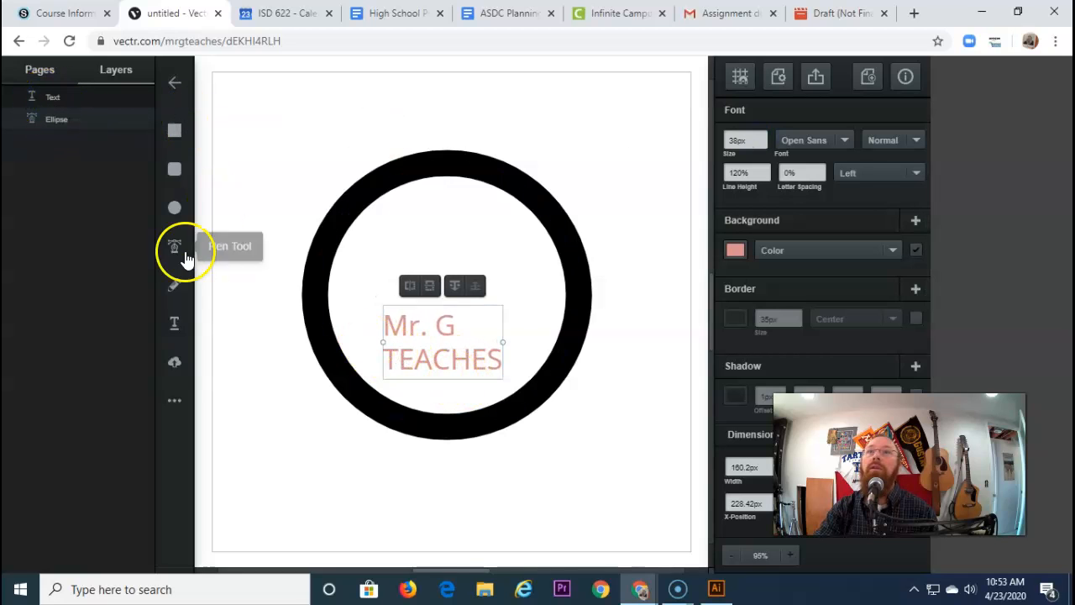
click(174, 323)
click(399, 362)
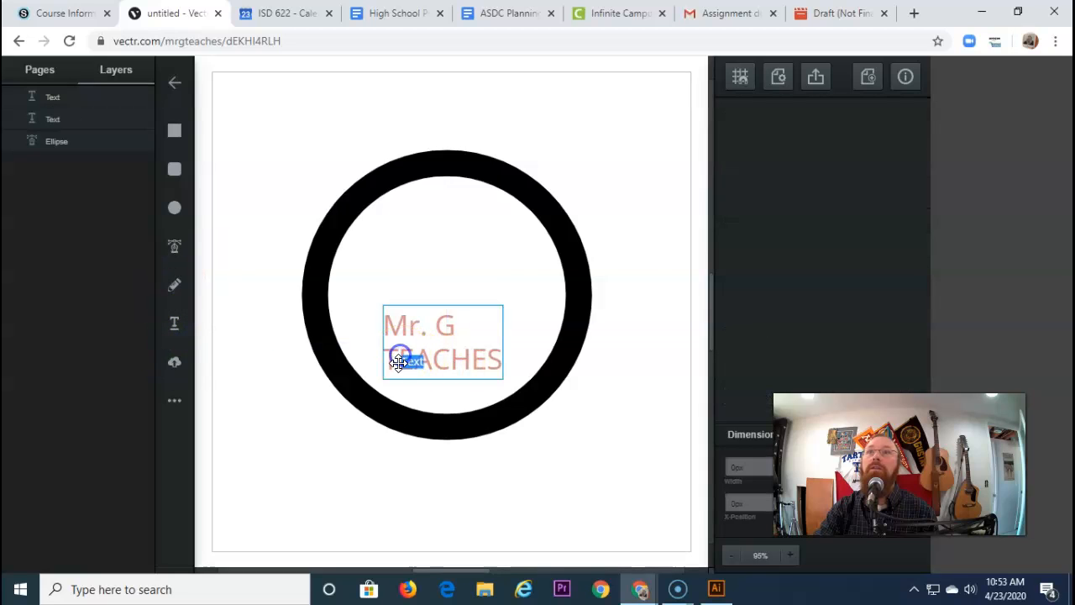
drag(388, 360, 410, 294)
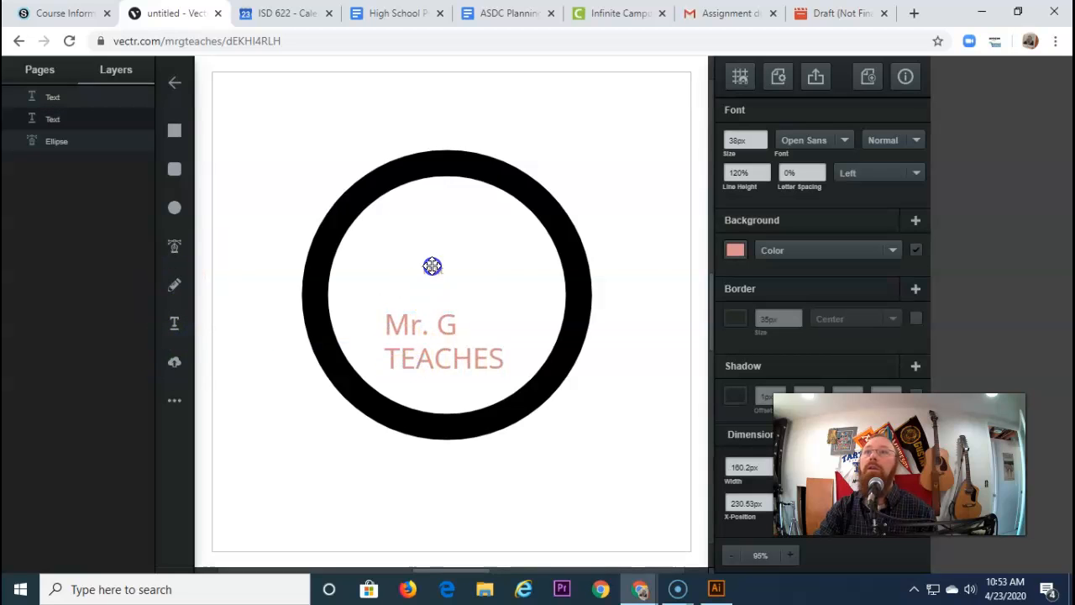
click(432, 267)
key(Delete)
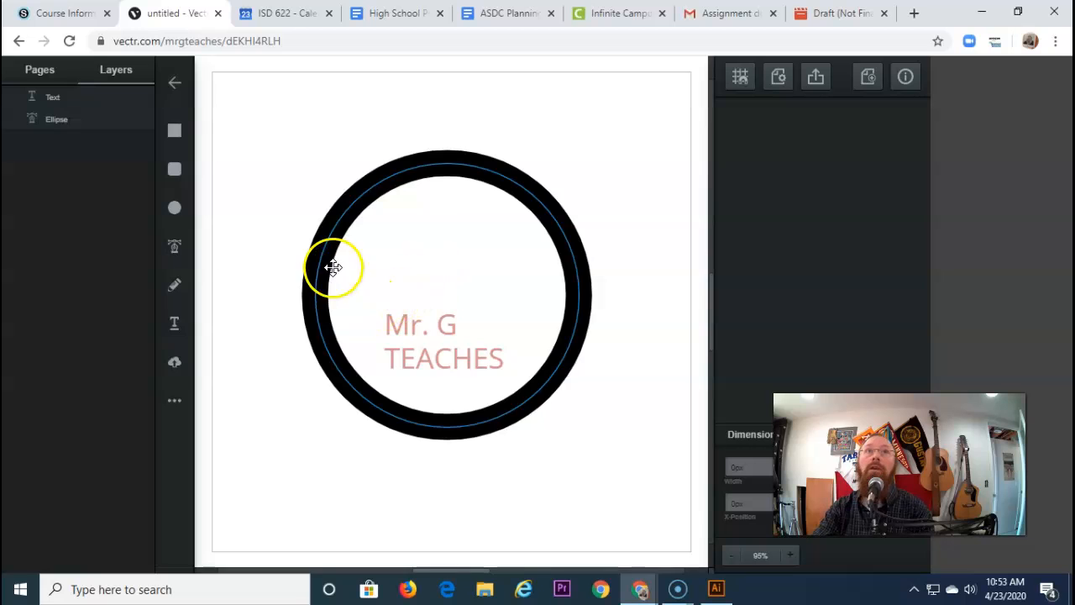
Step: Move the "Mr. G TEACHES" text up to the middle of the circle
click(48, 98)
click(458, 288)
key(ctrl+z)
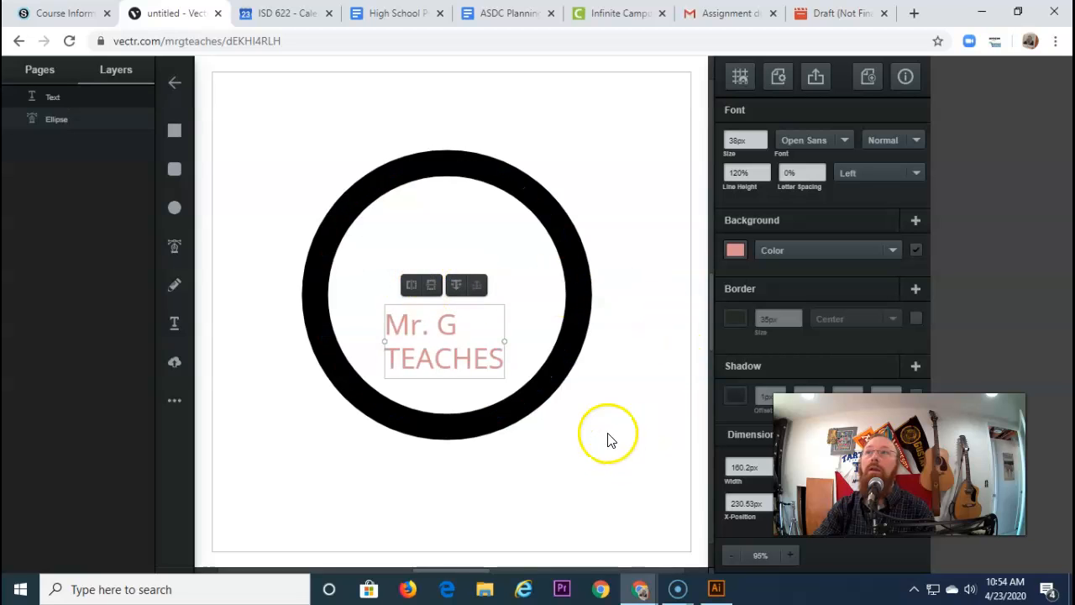
drag(437, 371, 450, 321)
Step: Add a text box reading "Mr. G" across the circle's interior and delete the older "Mr. G TEACHES" text
click(174, 326)
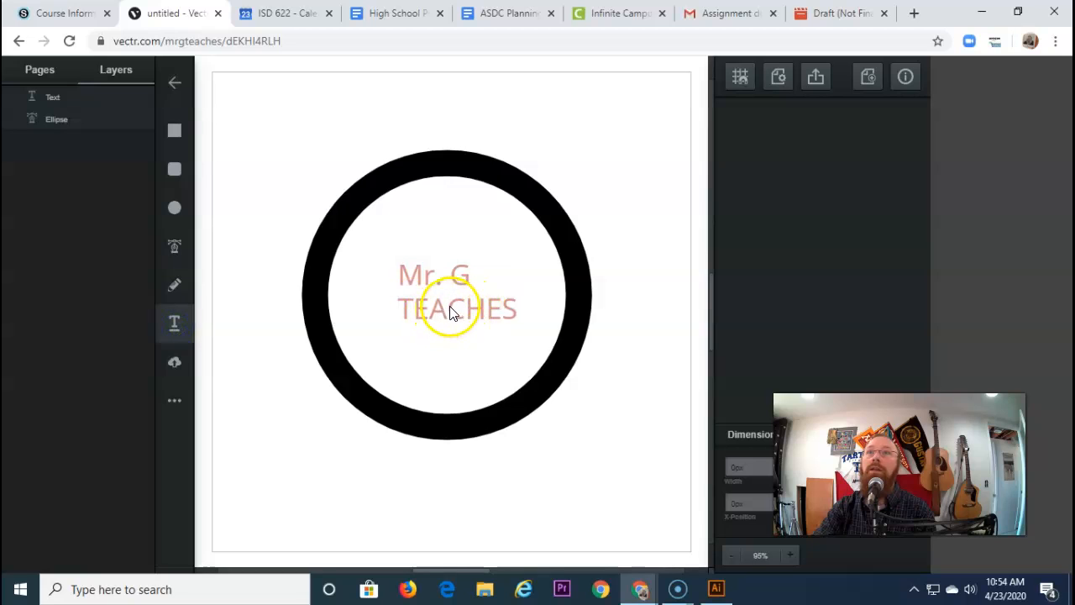
drag(365, 240, 538, 373)
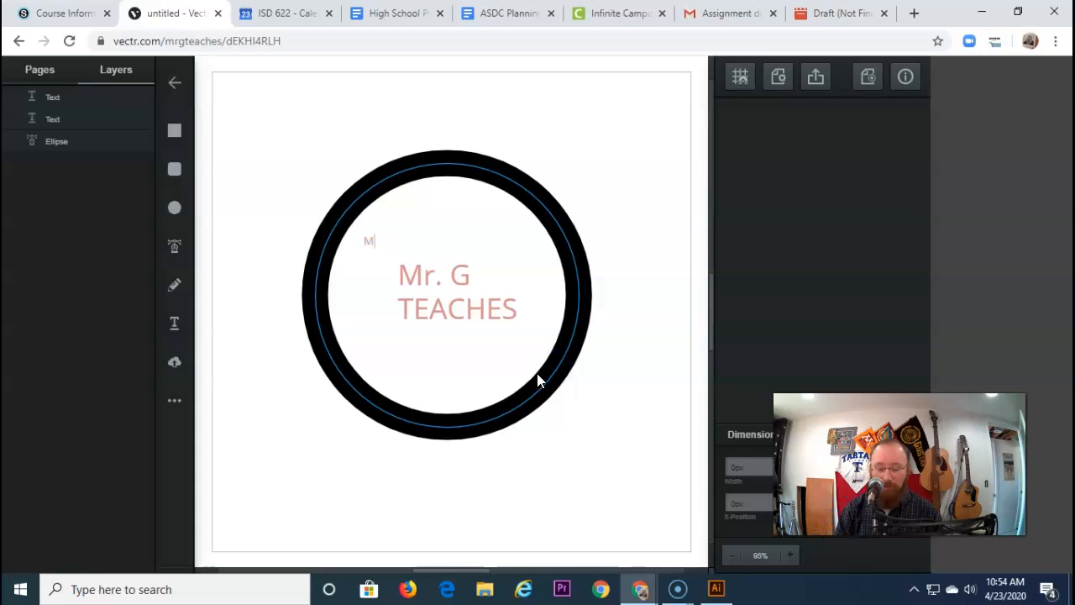
click(420, 271)
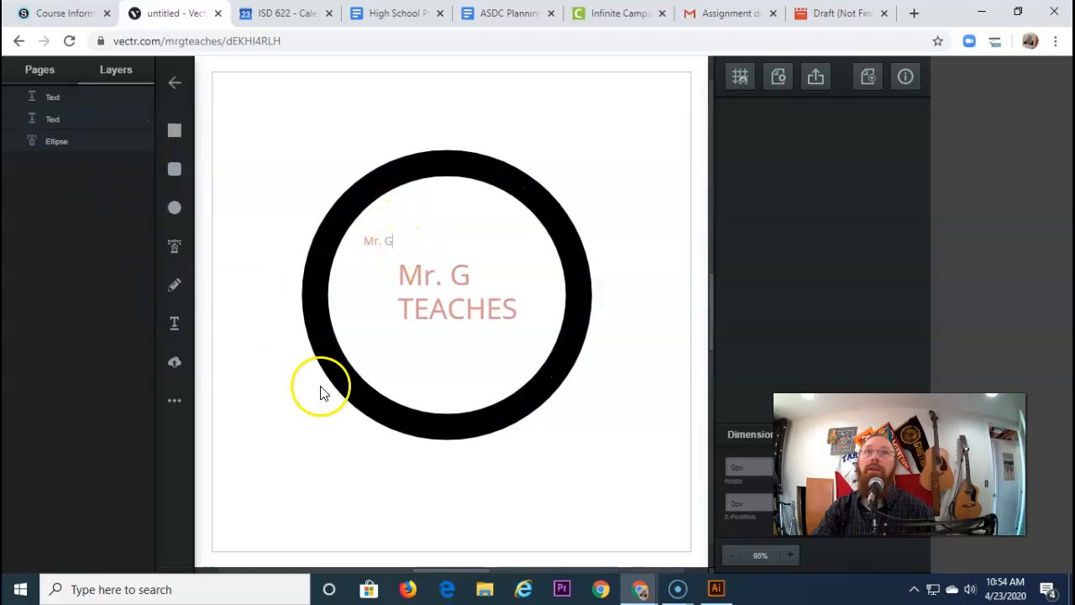
click(52, 126)
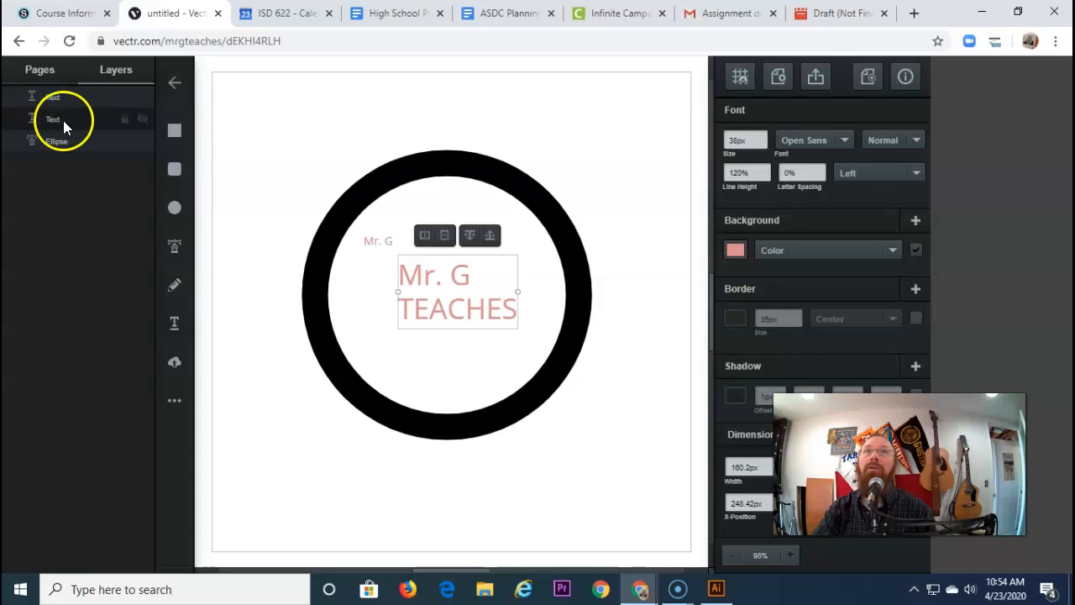
key(Delete)
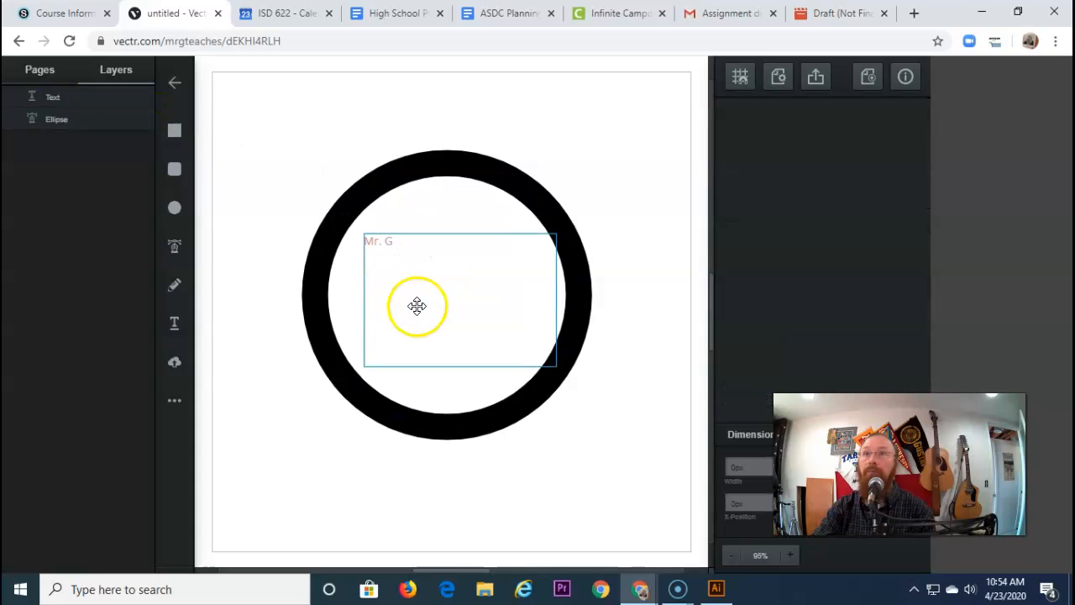
Step: Increase the font size of the "Mr. G" text to 92 px
click(383, 243)
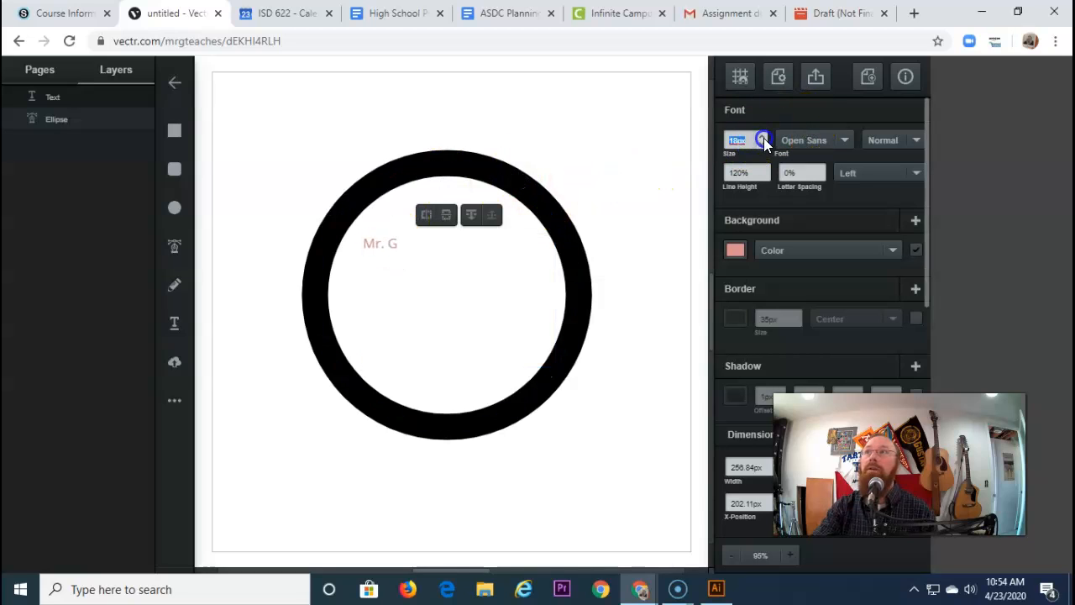
key(Up)
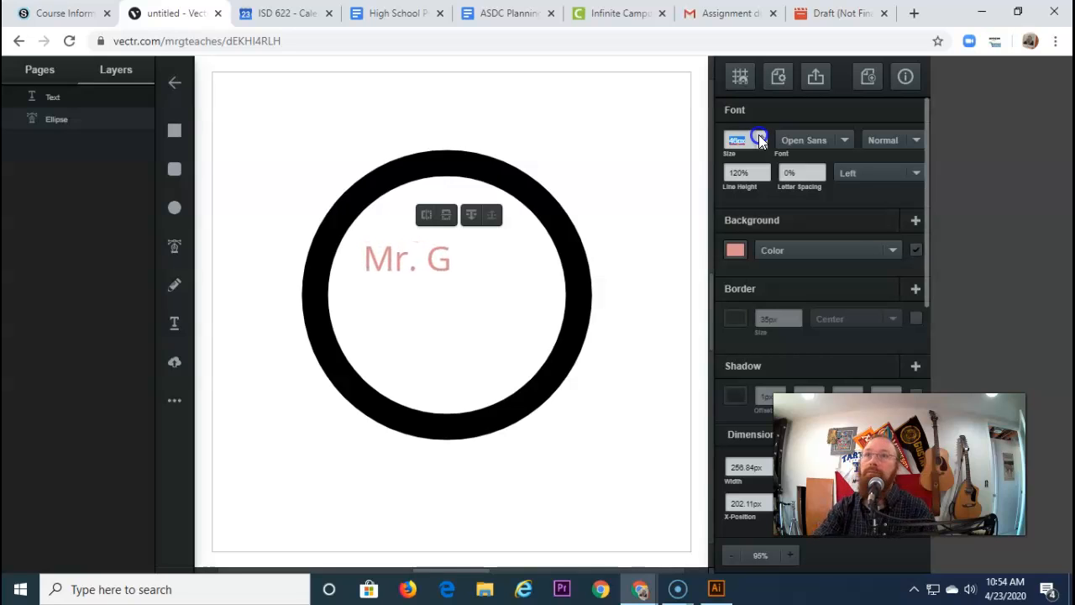
drag(759, 134, 760, 135)
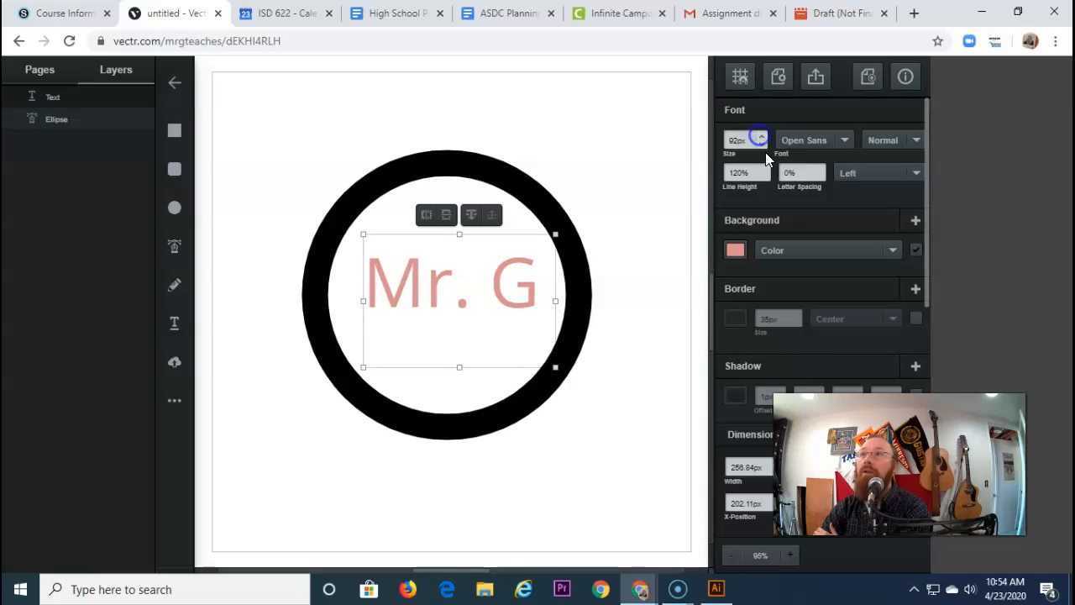
Step: Change the "Mr. G" text color to black, #000000, and deselect it
click(736, 251)
drag(564, 279, 456, 298)
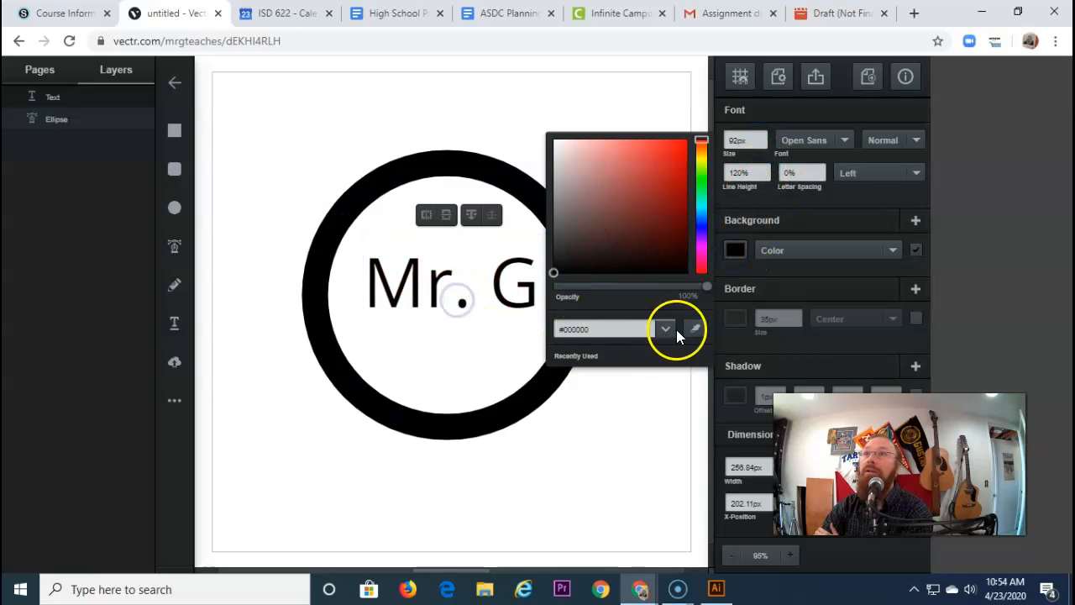
click(638, 430)
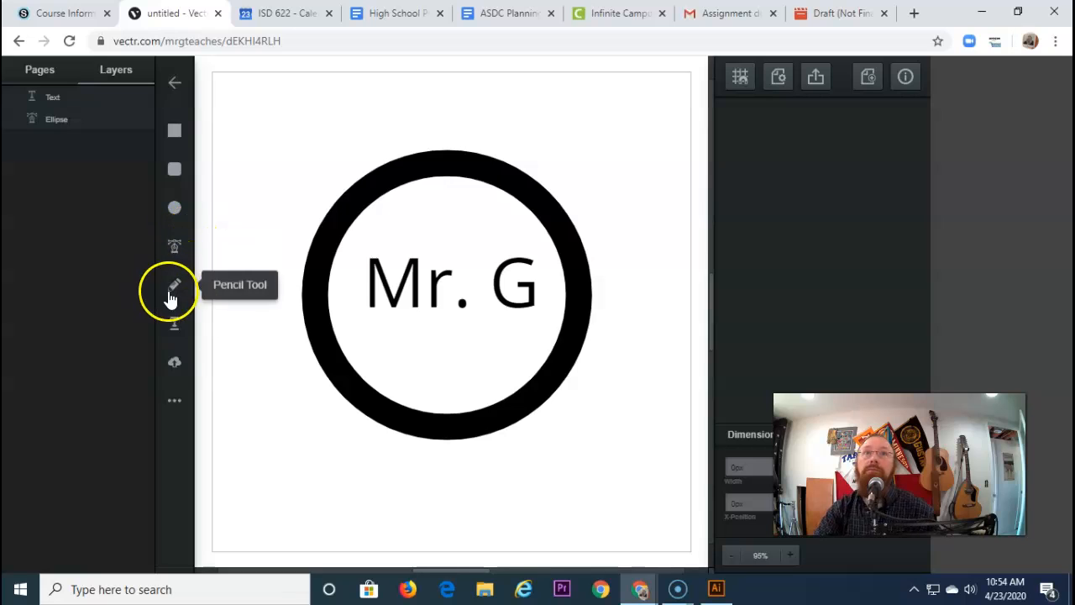
Step: Draw a lightning bolt shape about 255 px wide over the circle, extending past its upper and lower edges
click(171, 405)
click(221, 437)
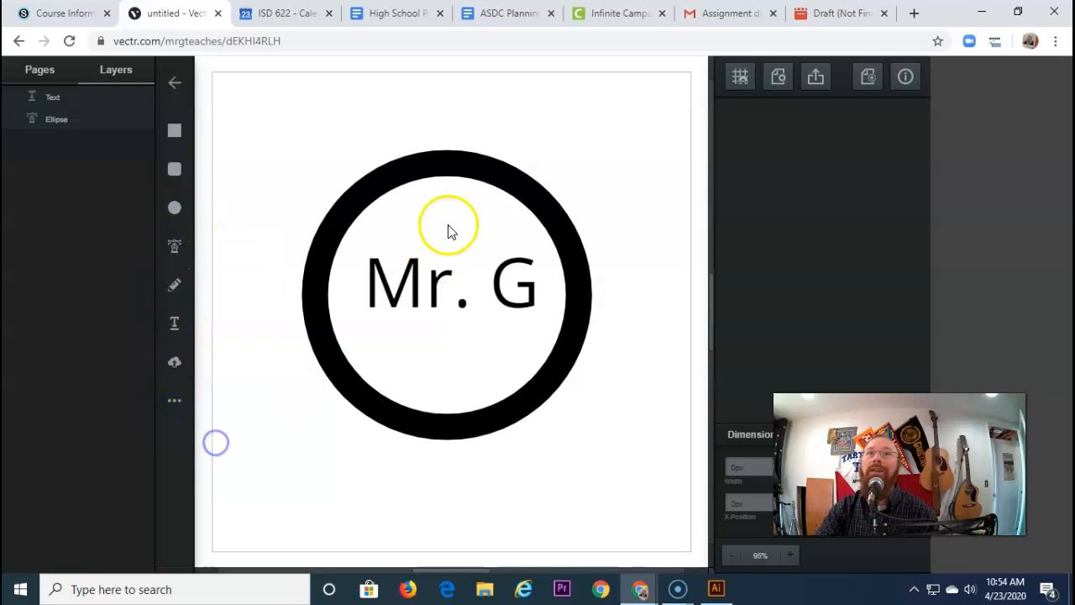
drag(546, 192, 353, 495)
click(511, 331)
drag(511, 331, 467, 292)
drag(473, 292, 478, 293)
Step: Change the lightning bolt's background color to a bright blue-violet
click(736, 139)
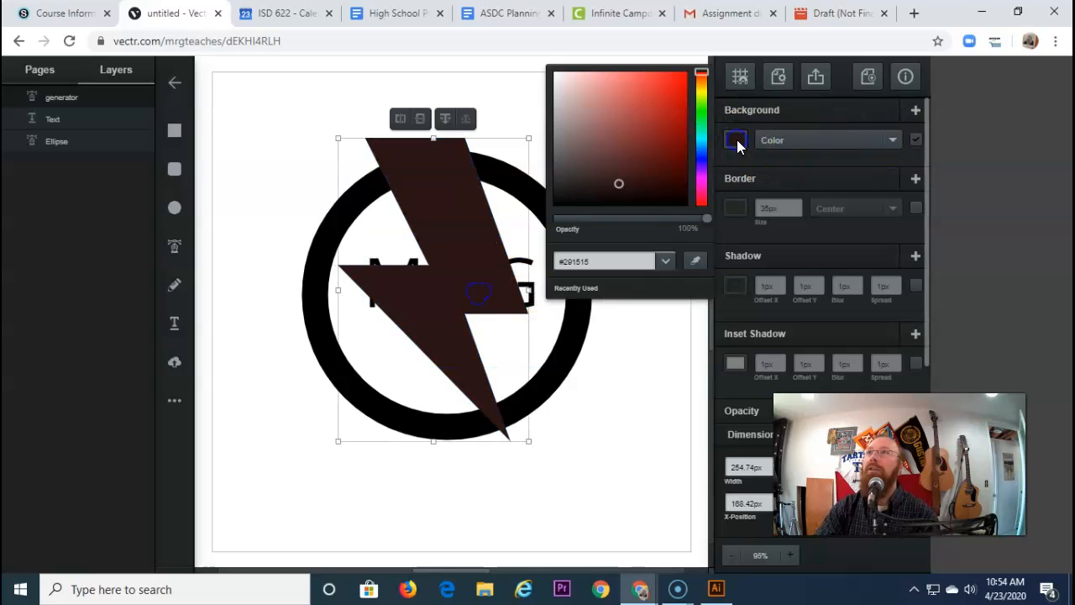
drag(702, 107, 698, 48)
click(701, 173)
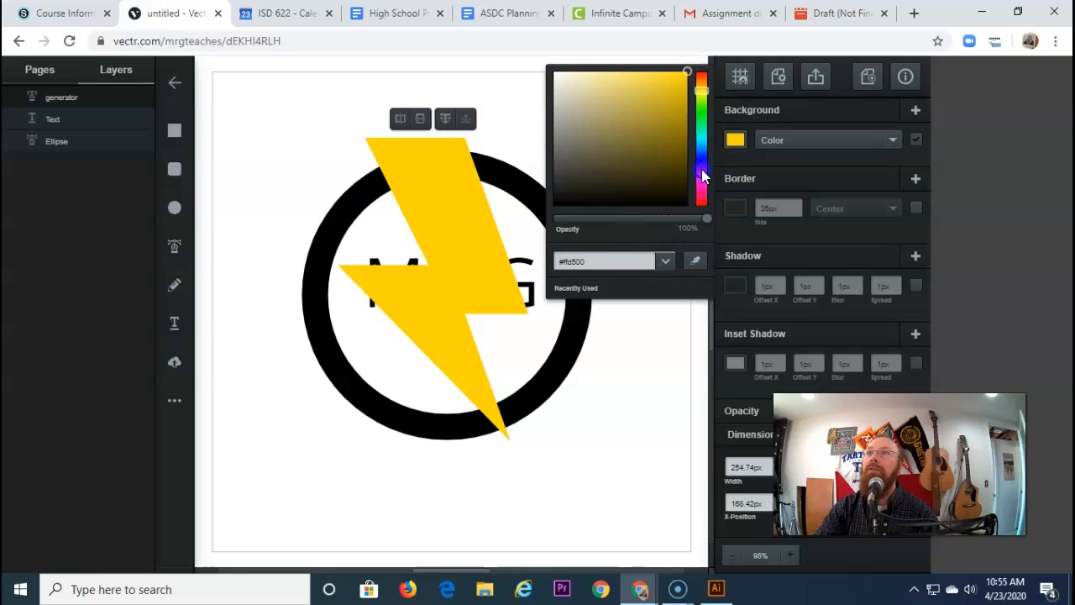
click(650, 384)
Step: Place the lightning bolt behind the "Mr. G" text but in front of the circle, and deselect it
click(457, 208)
right_click(452, 205)
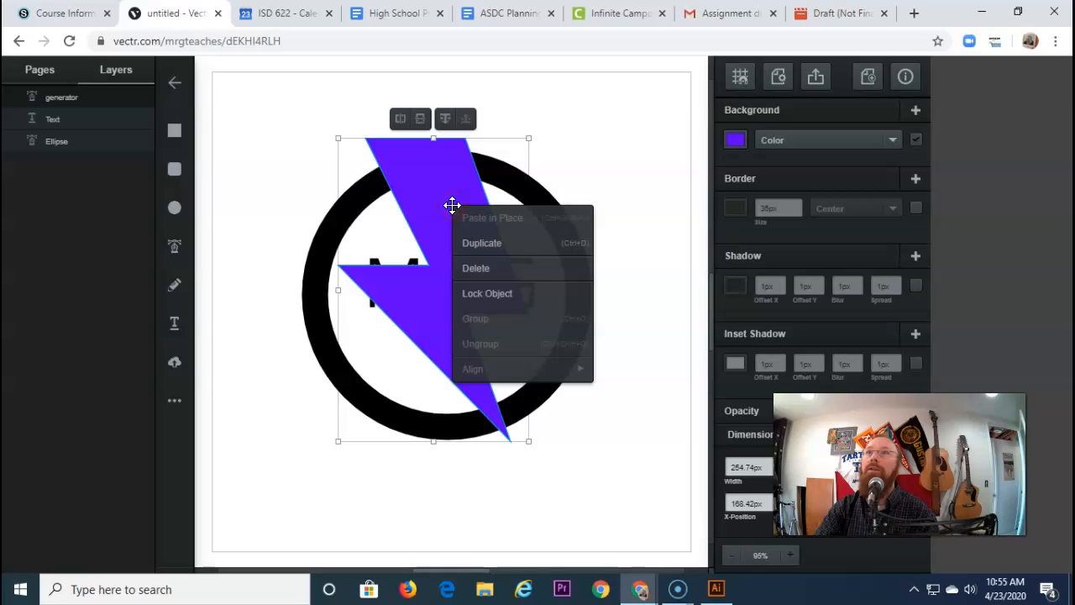
click(444, 185)
click(444, 119)
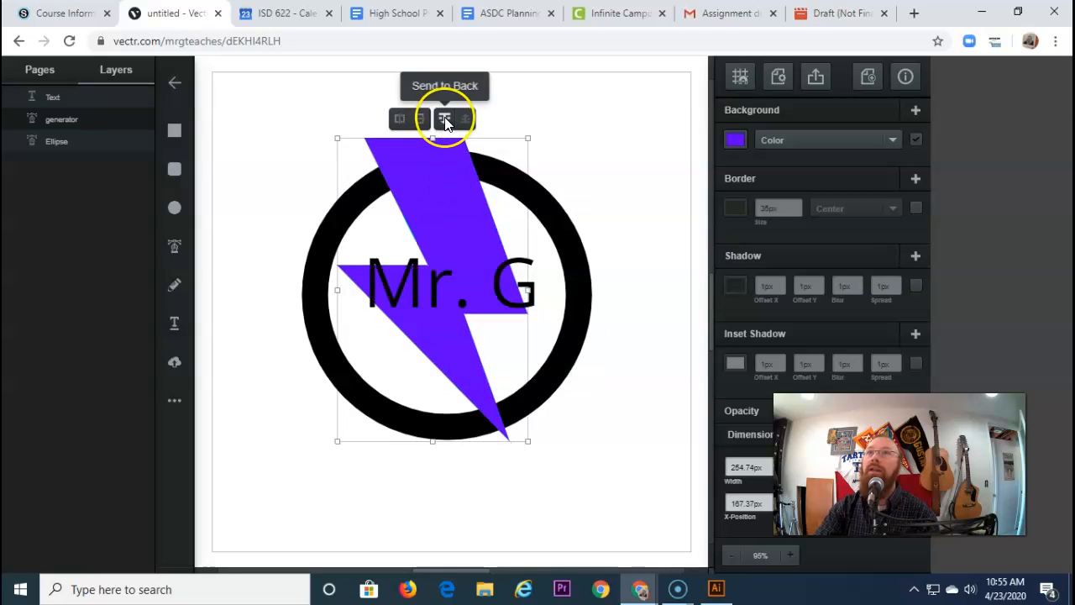
click(444, 120)
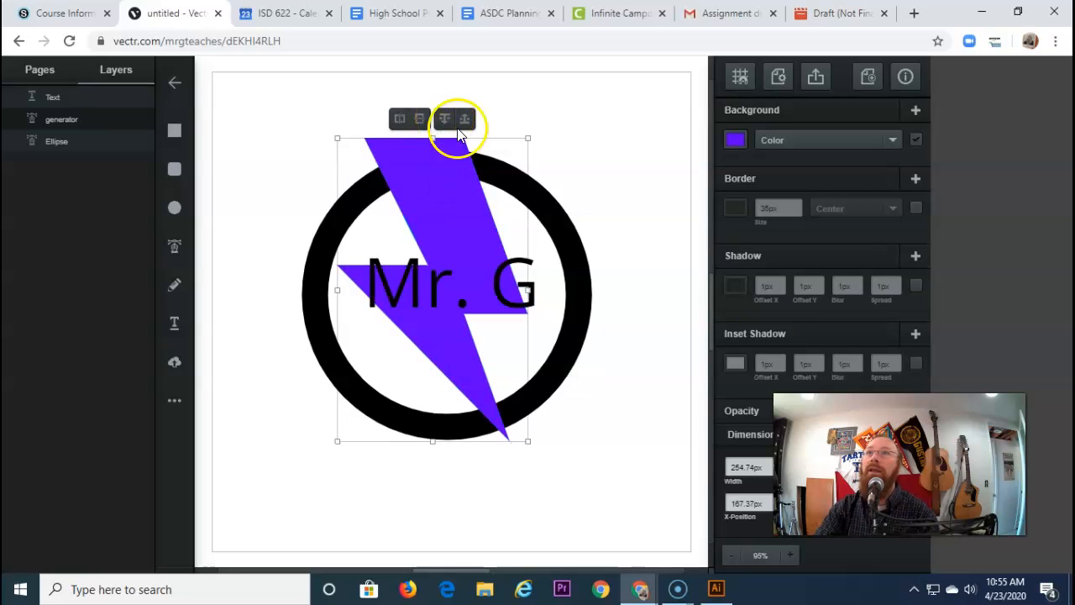
click(633, 414)
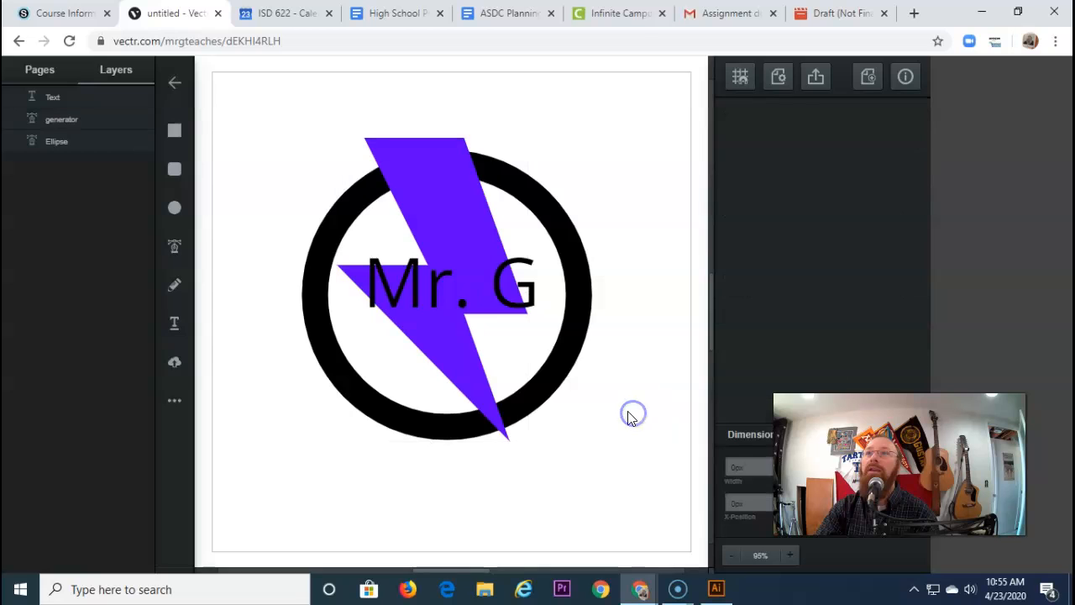
Step: Shift the "Mr. G" text slightly left and set its line height to 127%
click(505, 295)
mouse_move(505, 296)
mouse_down()
mouse_move(485, 307)
mouse_move(494, 298)
mouse_up()
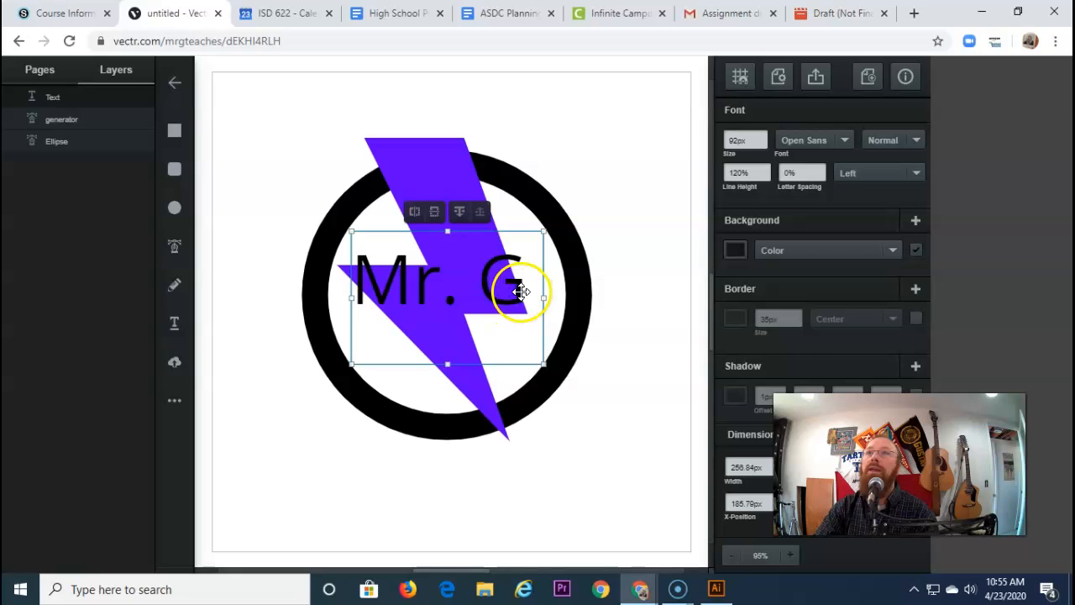
click(765, 169)
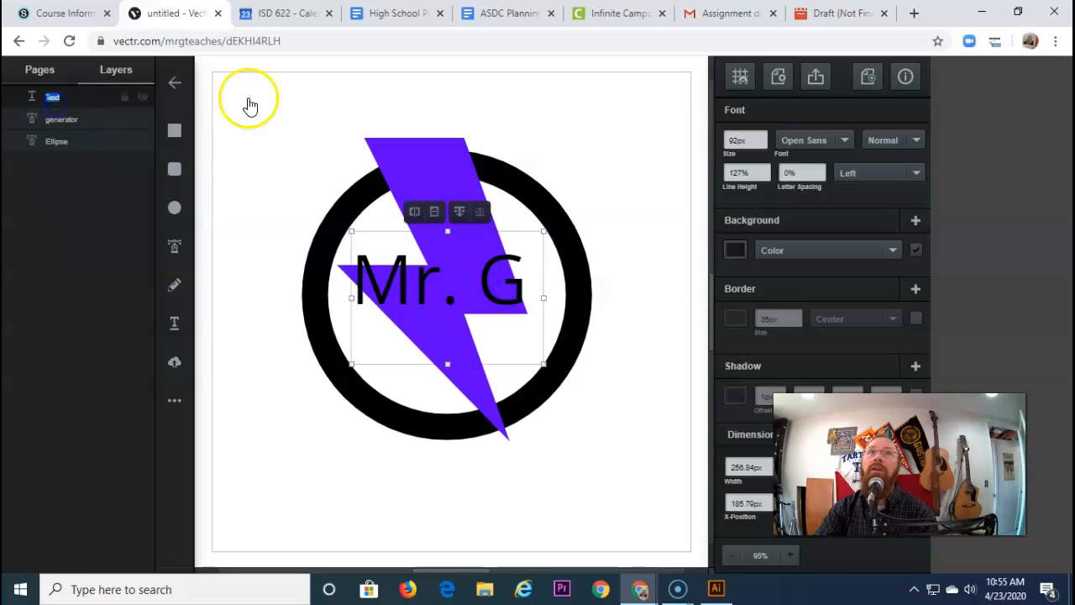
Step: Set the "Mr. G" text to a font size of 98 px and the Oswald font
click(762, 139)
click(763, 135)
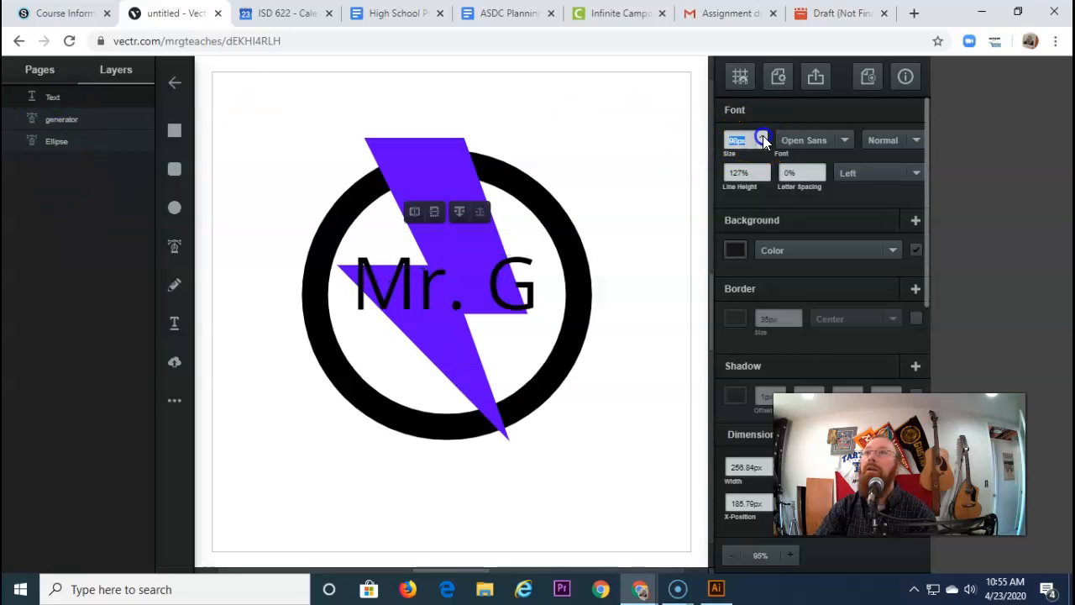
click(761, 144)
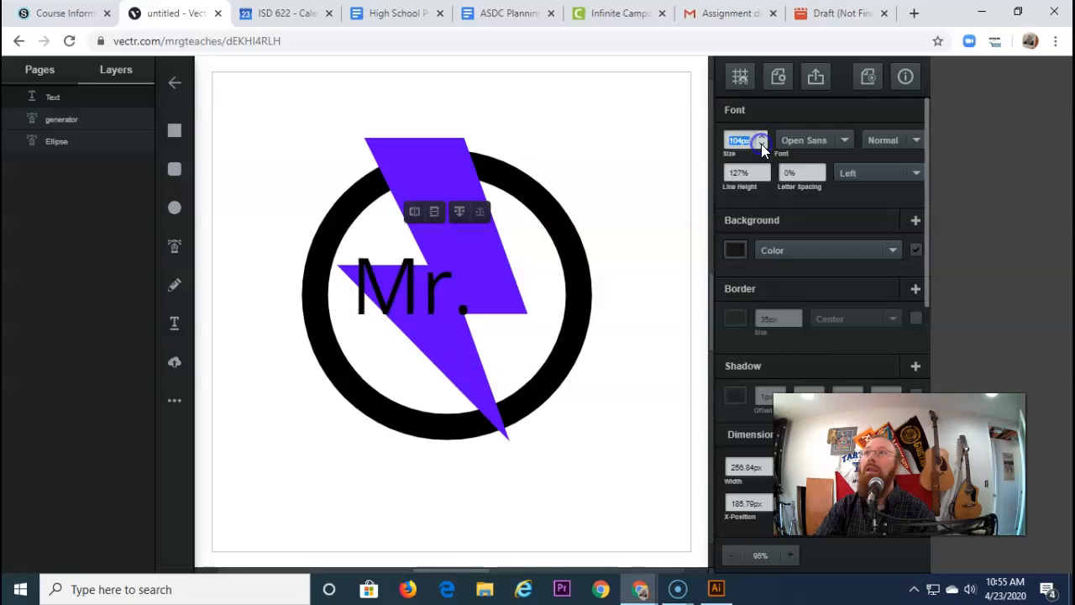
click(762, 144)
click(846, 140)
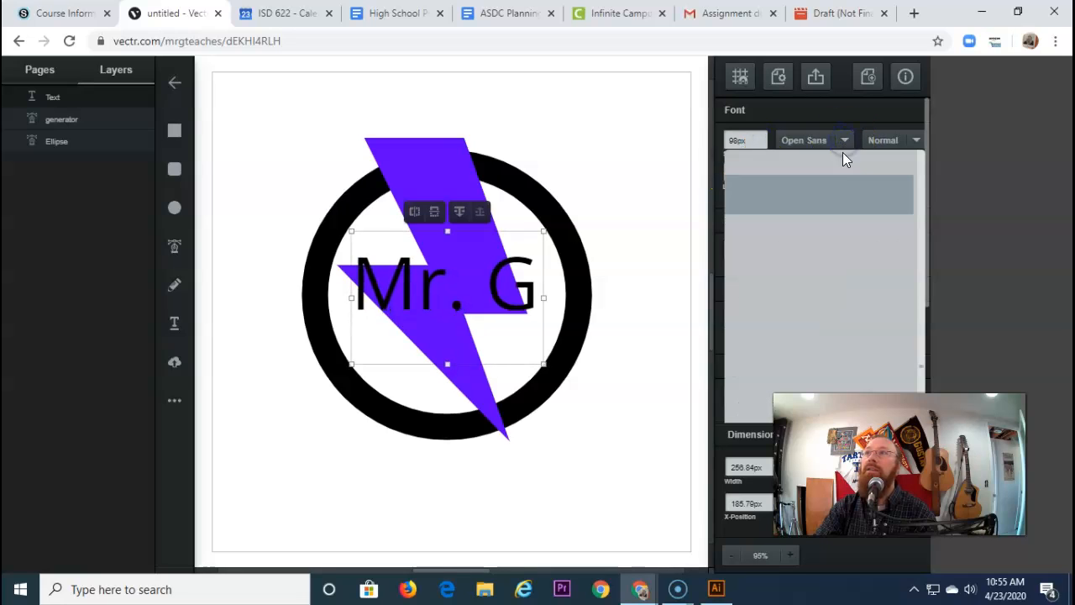
scroll(804, 281, down, 5)
scroll(800, 273, up, 3)
click(792, 161)
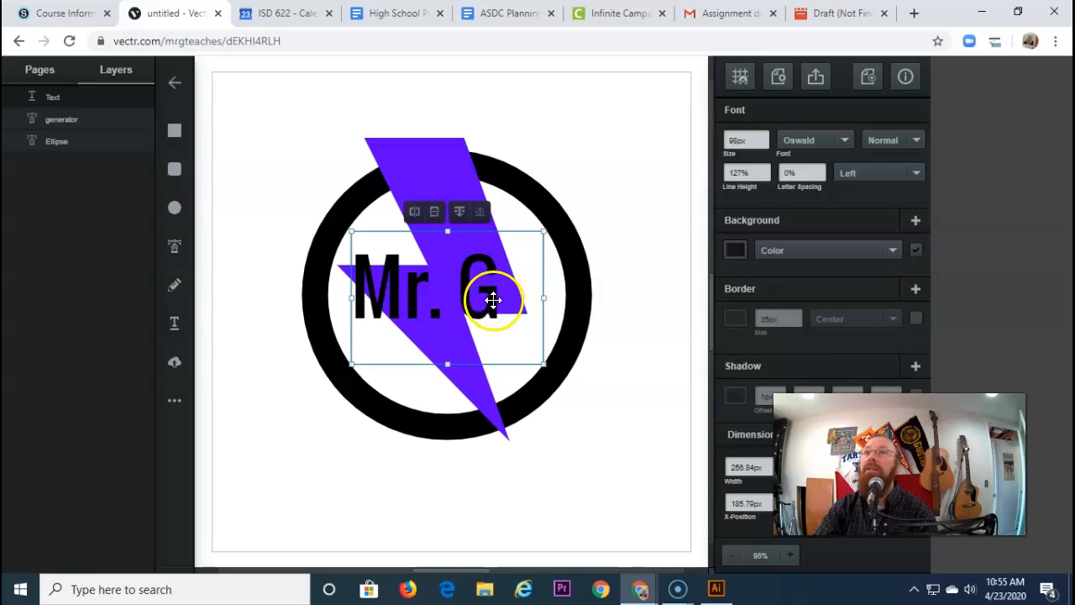
Step: Reduce the circle's border size to 18 px
click(574, 321)
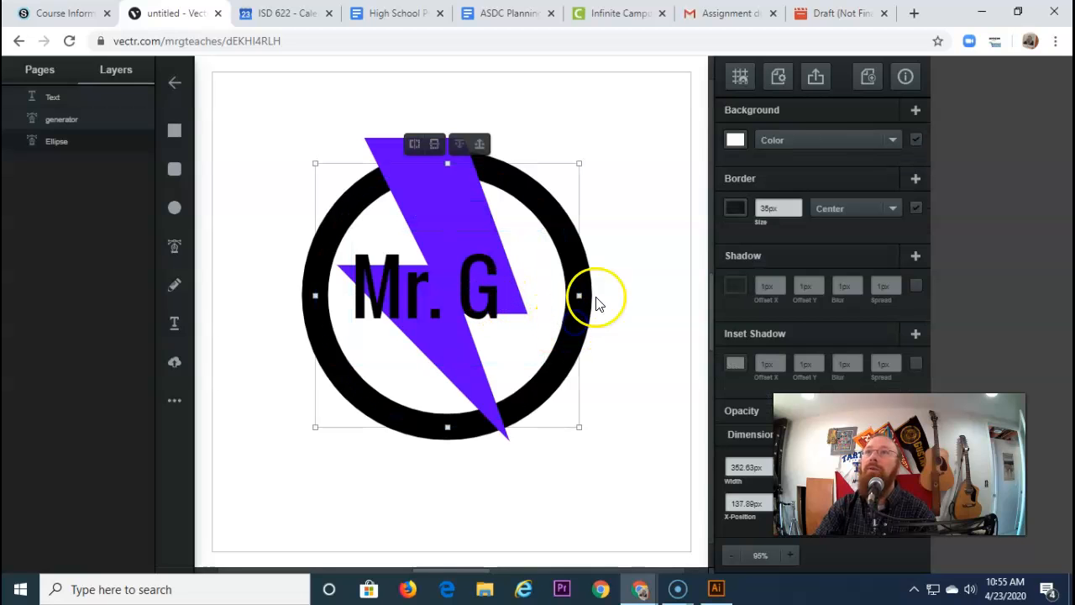
click(796, 212)
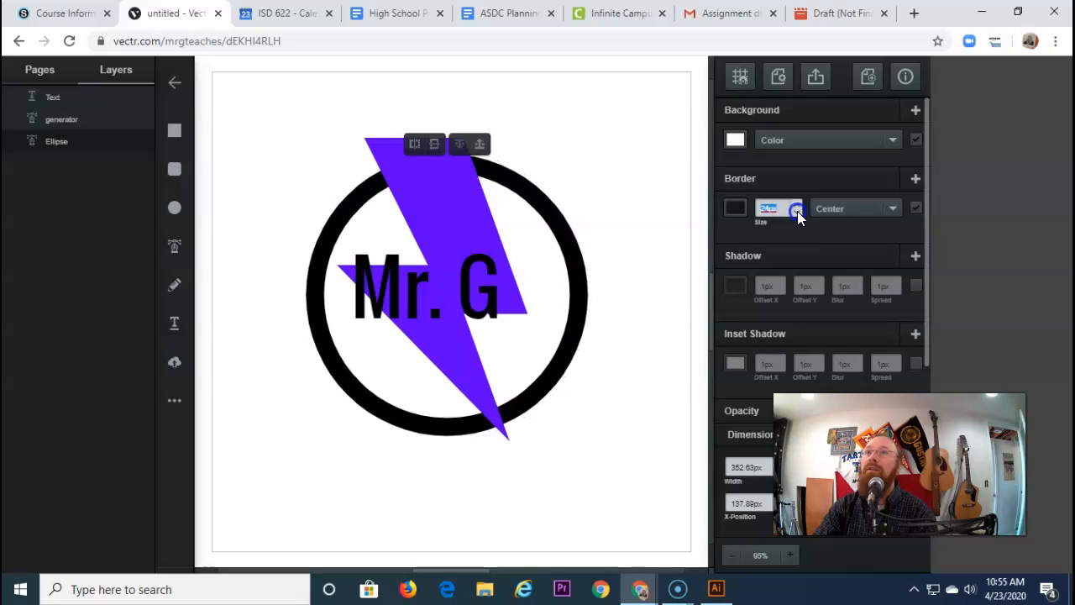
click(797, 212)
click(797, 212)
click(797, 212)
Step: Nudge the "Mr. G" text slightly right to center it in the circle, and select the lightning bolt
click(370, 286)
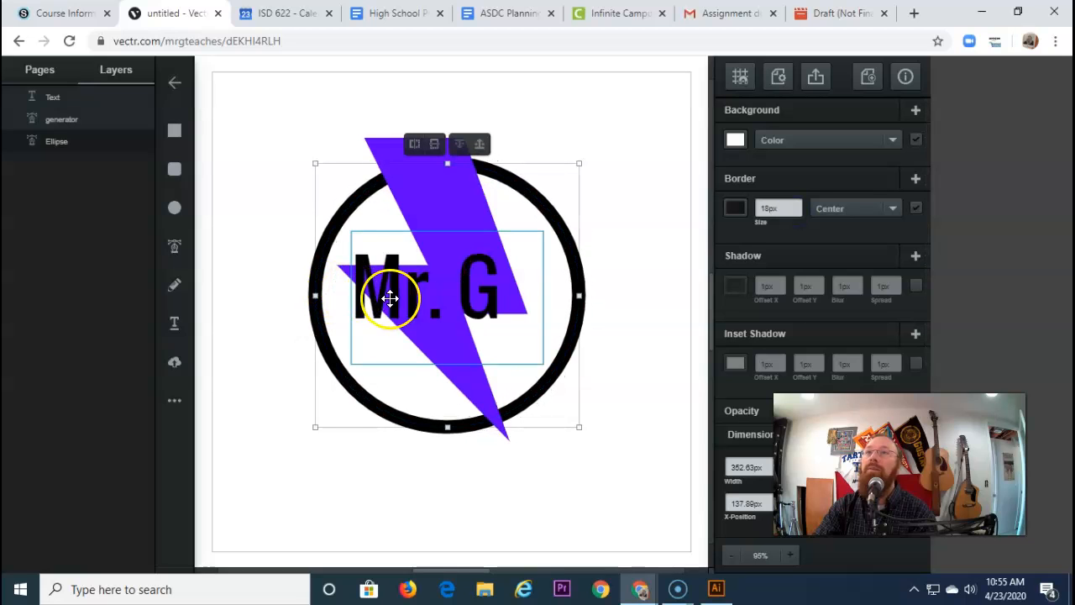
drag(413, 300, 419, 296)
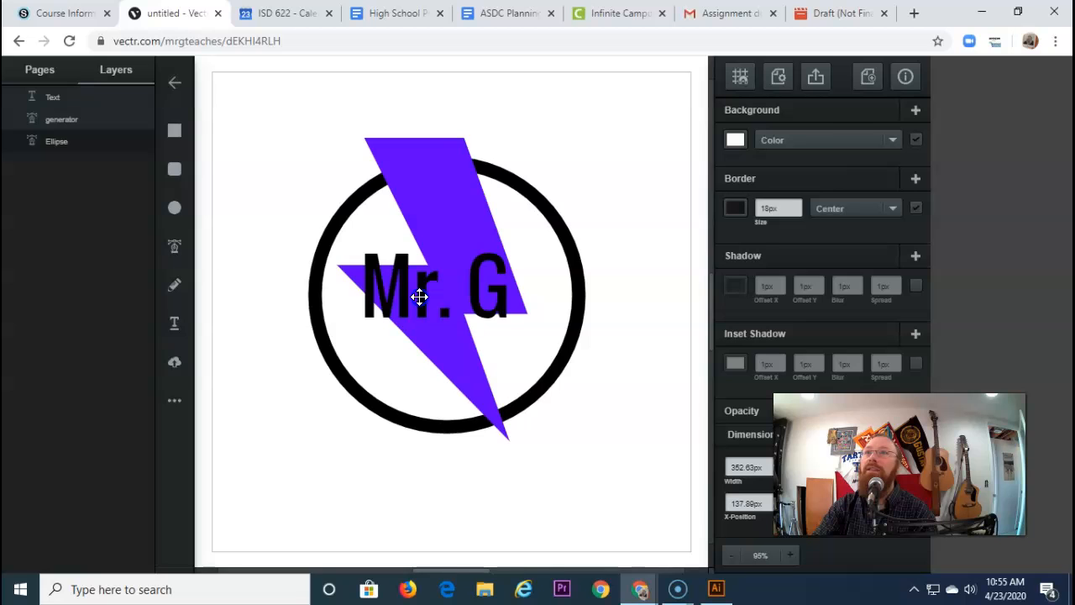
click(478, 400)
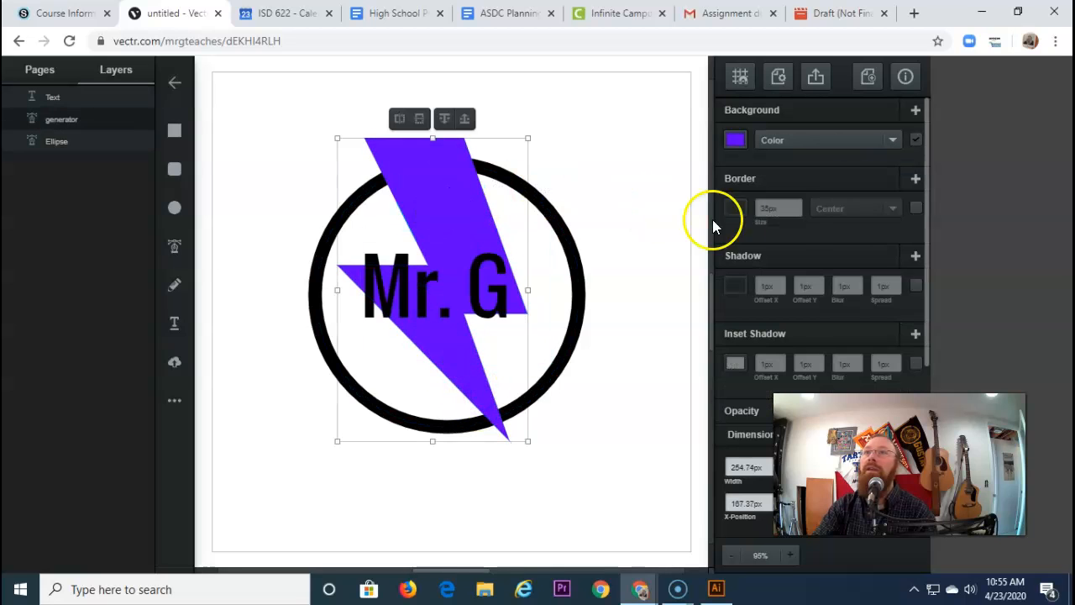
Step: Shift the lightning bolt right inside the circle and stretch its lower tip well past the circle's lower edge
drag(433, 138, 447, 171)
drag(445, 221, 467, 219)
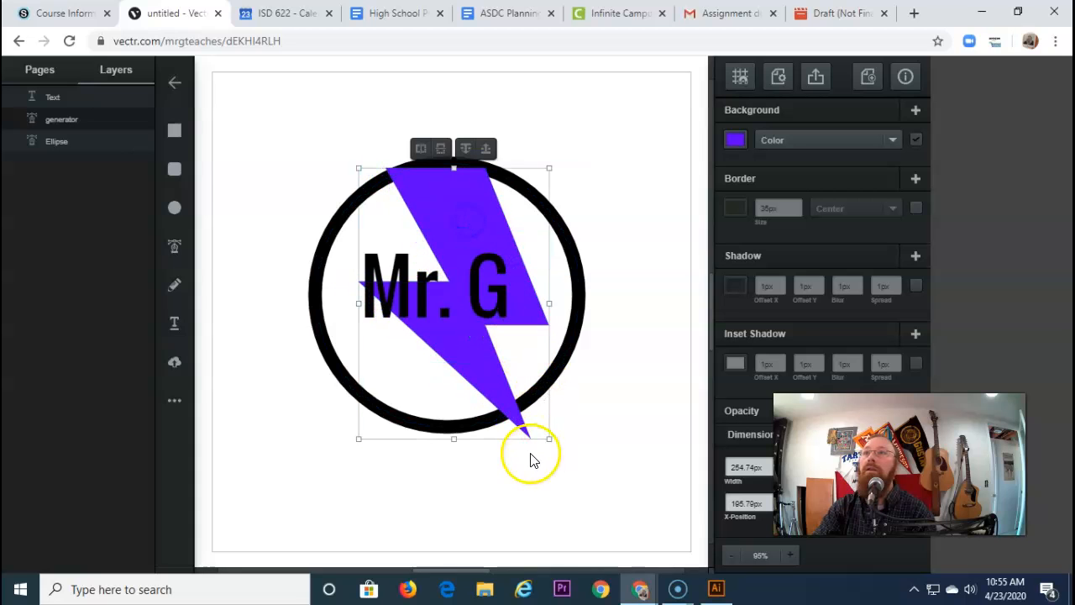
click(452, 439)
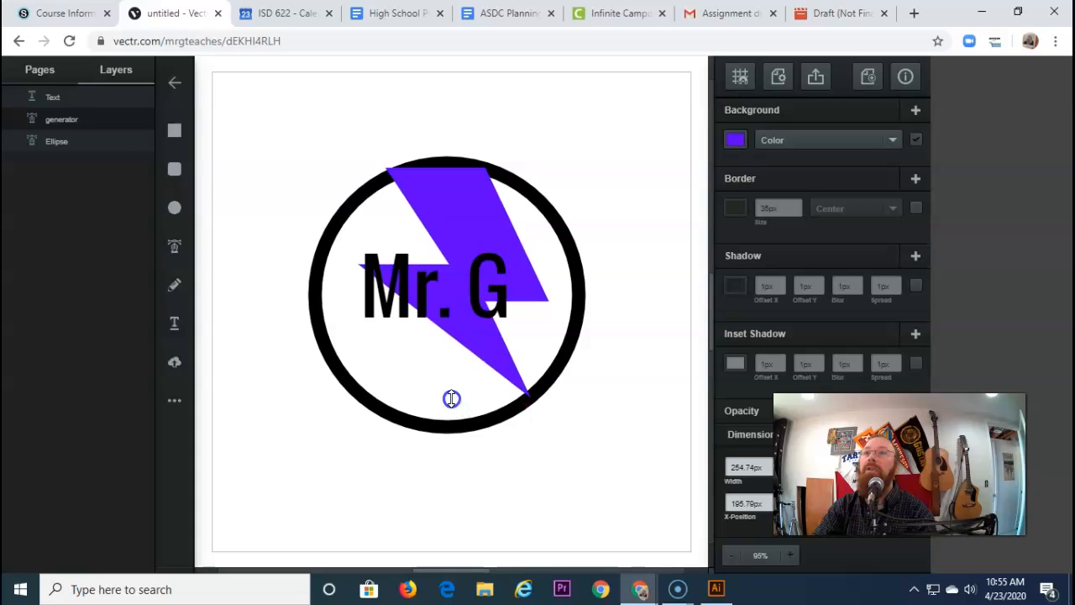
drag(444, 407, 433, 483)
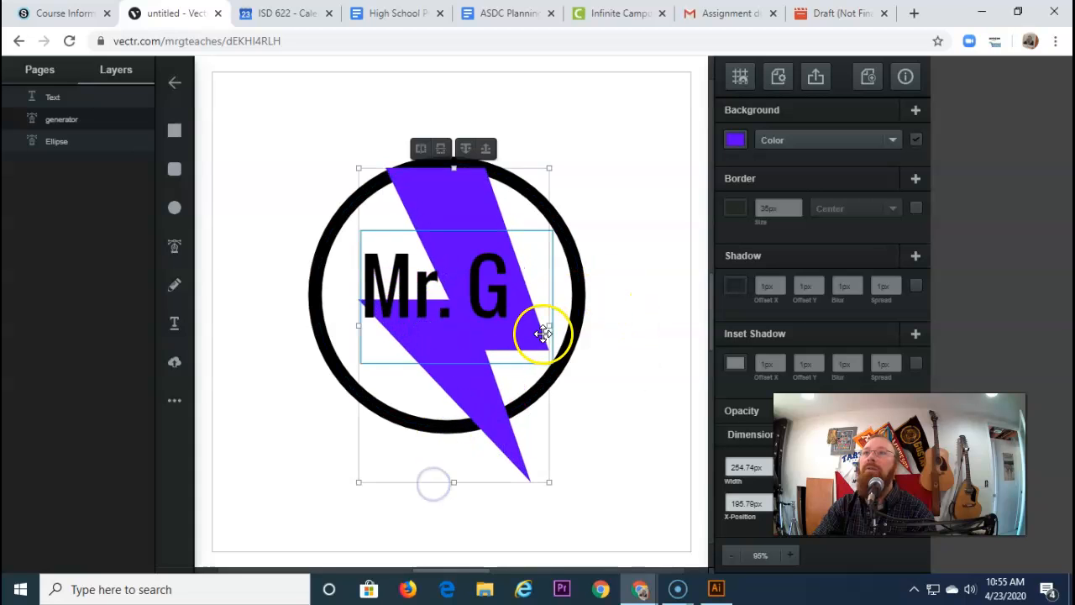
Step: Narrow the lightning bolt to about 177 px, tilt it counter-clockwise, and place it so both ends cross the circle's border
drag(550, 326, 492, 326)
drag(493, 484, 547, 456)
drag(434, 361, 439, 345)
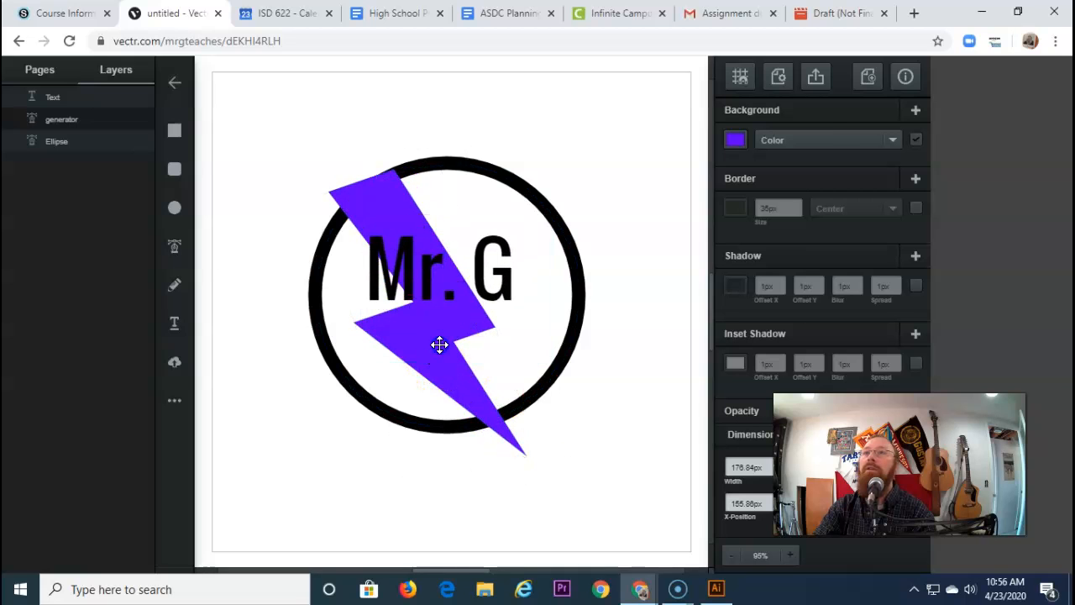
drag(513, 438, 527, 417)
Step: Re-center the "Mr. G" text inside the circle over the tilted lightning bolt
drag(484, 261, 479, 293)
click(367, 292)
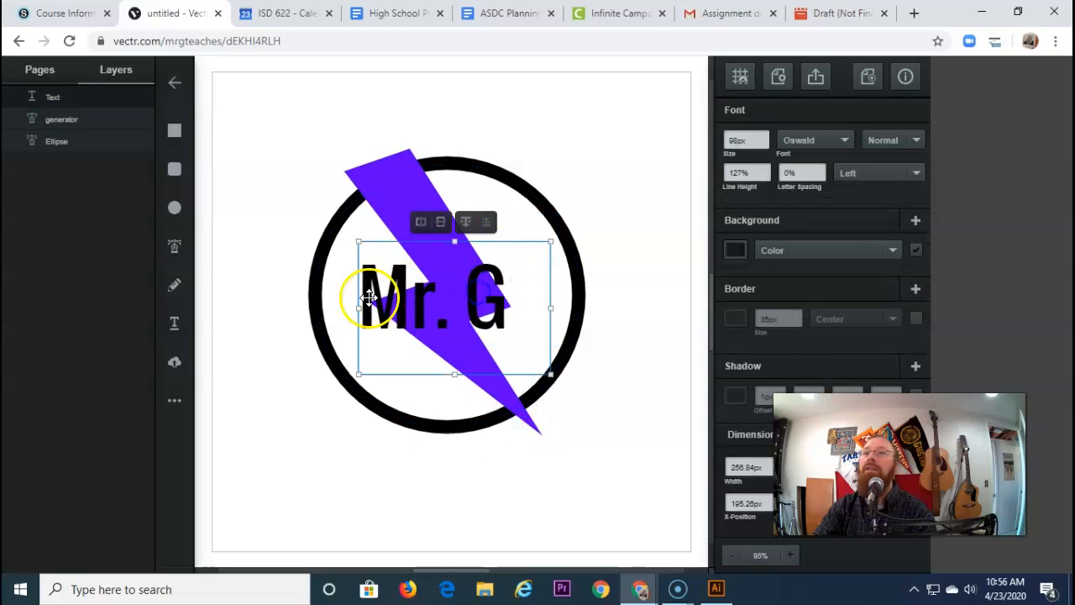
mouse_move(404, 287)
mouse_down()
mouse_move(396, 260)
mouse_move(408, 265)
mouse_move(404, 281)
mouse_up()
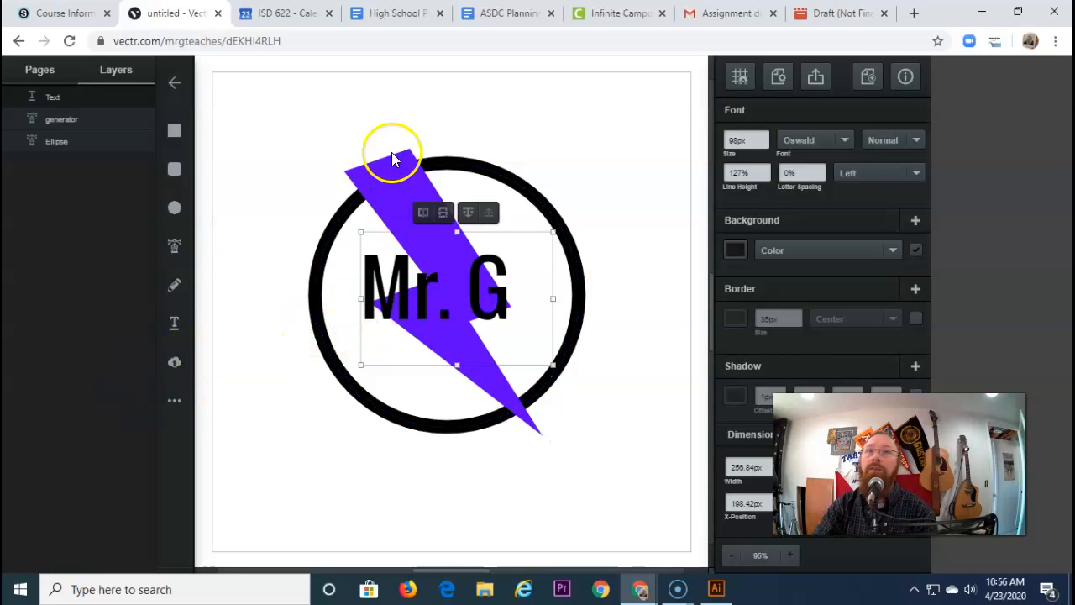
Step: Export the page as an SVG with a width of 1000 px and download the file
click(814, 81)
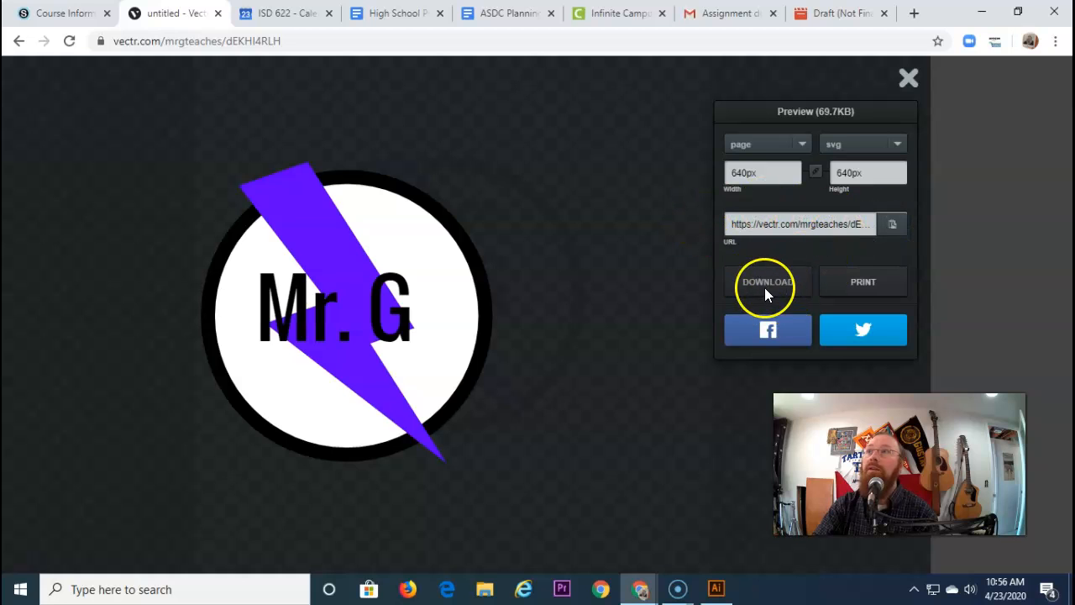
click(808, 145)
click(808, 145)
click(795, 171)
click(794, 171)
click(795, 171)
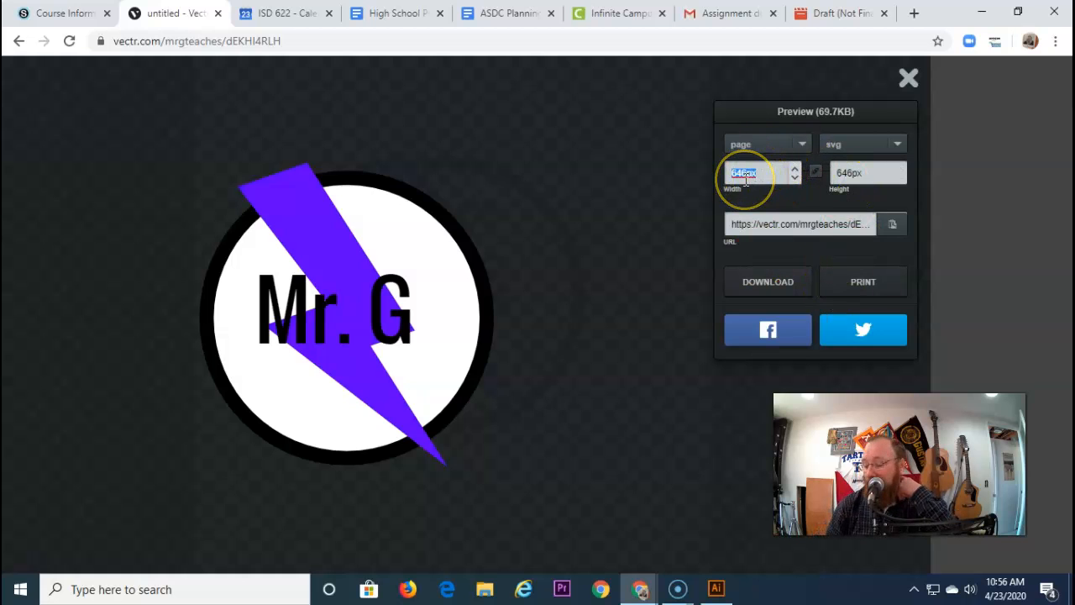
text(1000)
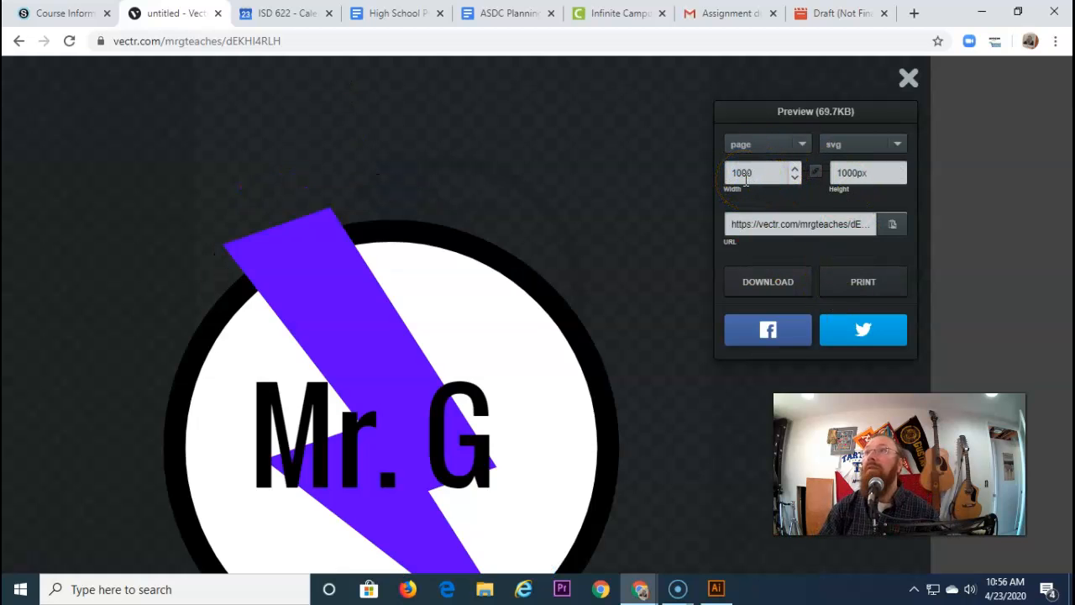
click(766, 281)
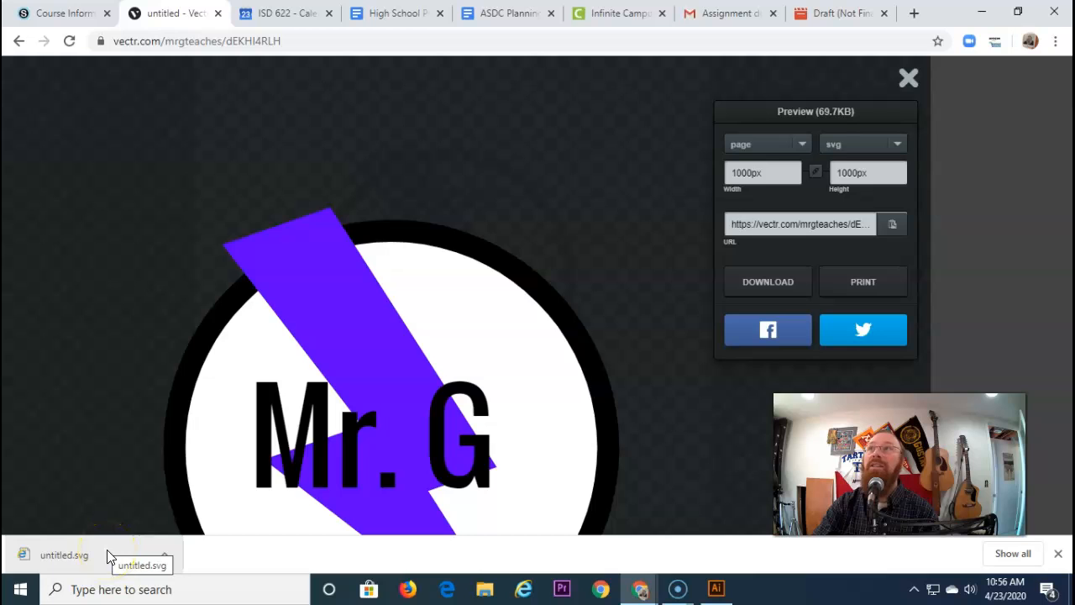
Step: Change the export format to JPG, download the file, and check the downloaded untitled.jpg in the photo viewer before closing it
click(891, 149)
click(853, 184)
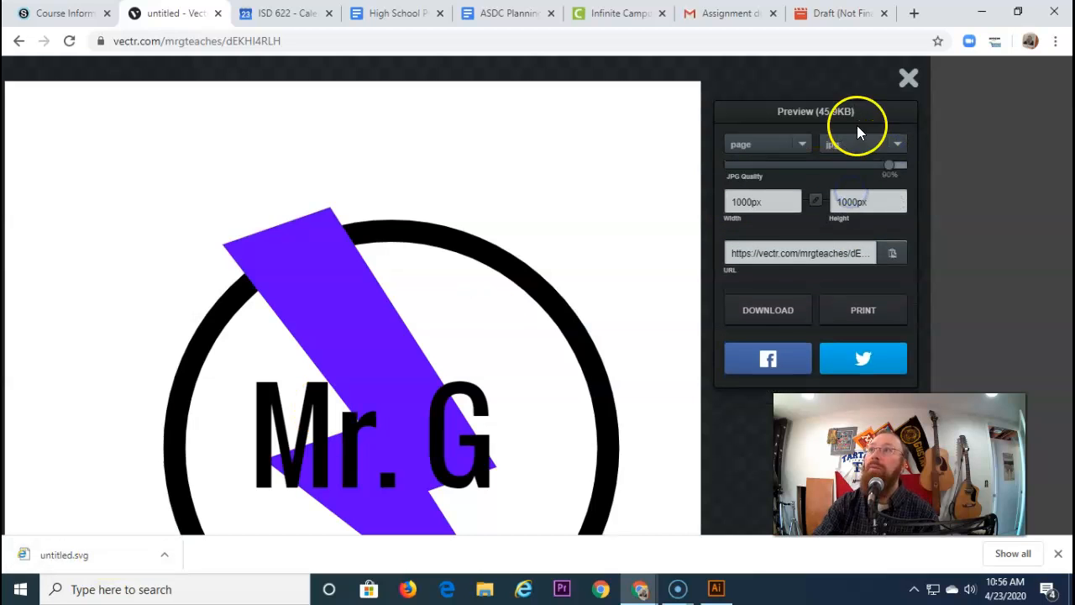
click(745, 312)
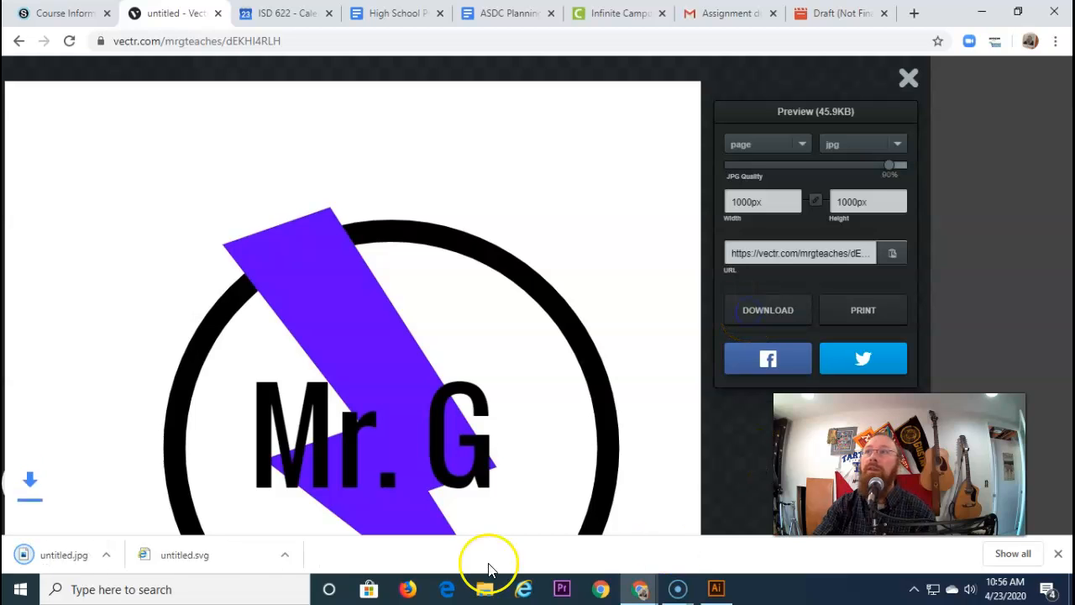
click(81, 552)
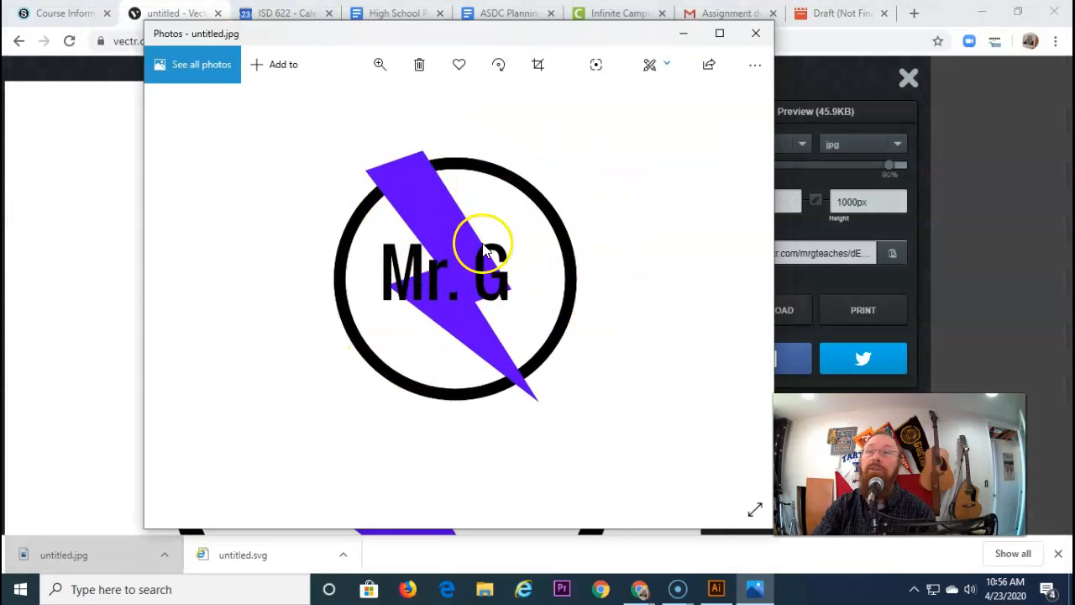
click(754, 35)
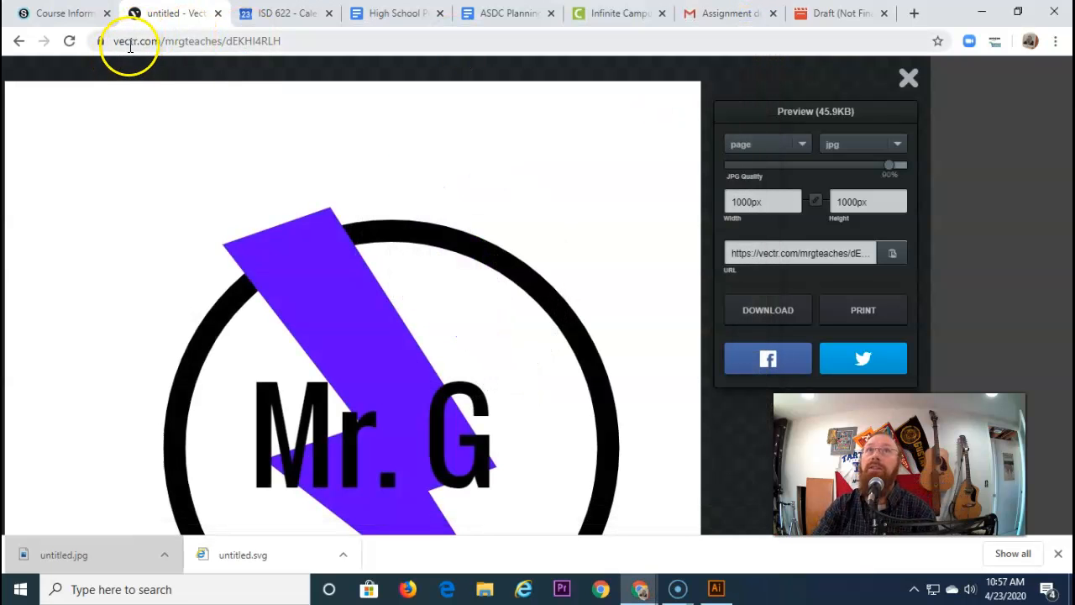